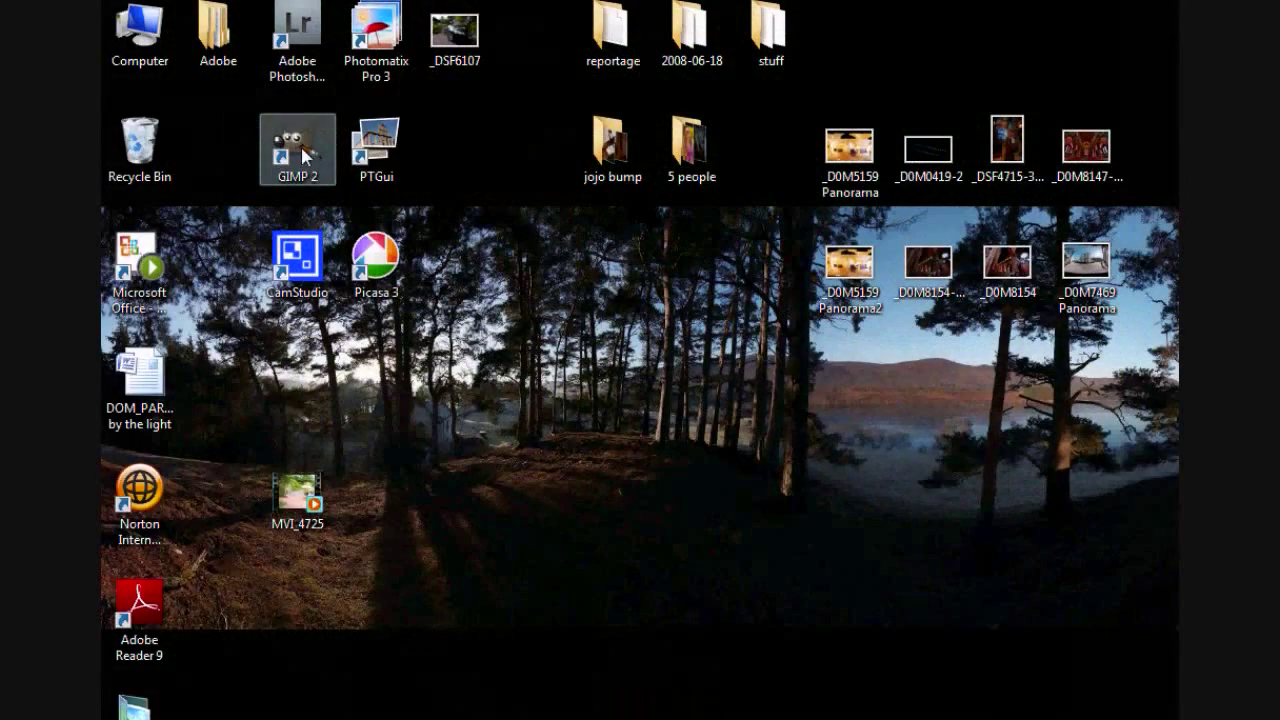
# Step: Launch GIMP and open the photo _DSF6107.JPG from the Desktop
pyautogui.click(305, 155)
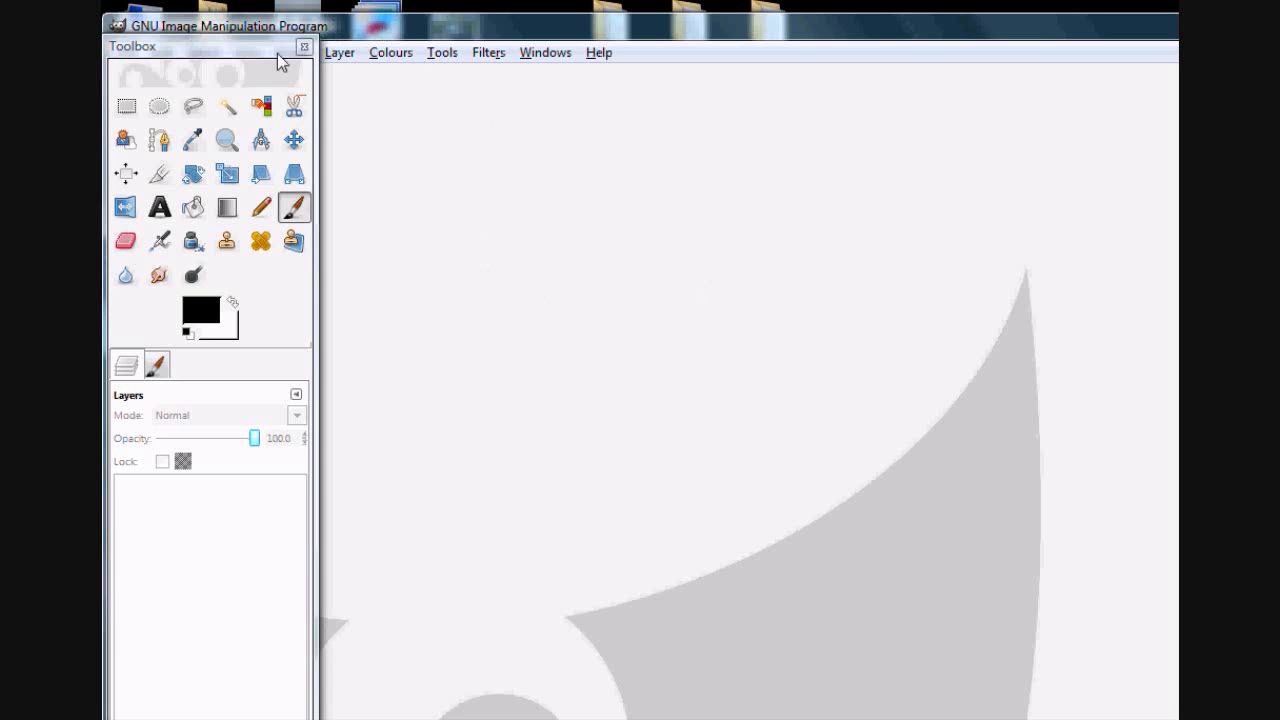
pyautogui.moveTo(280, 62); pyautogui.dragTo(281, 108)
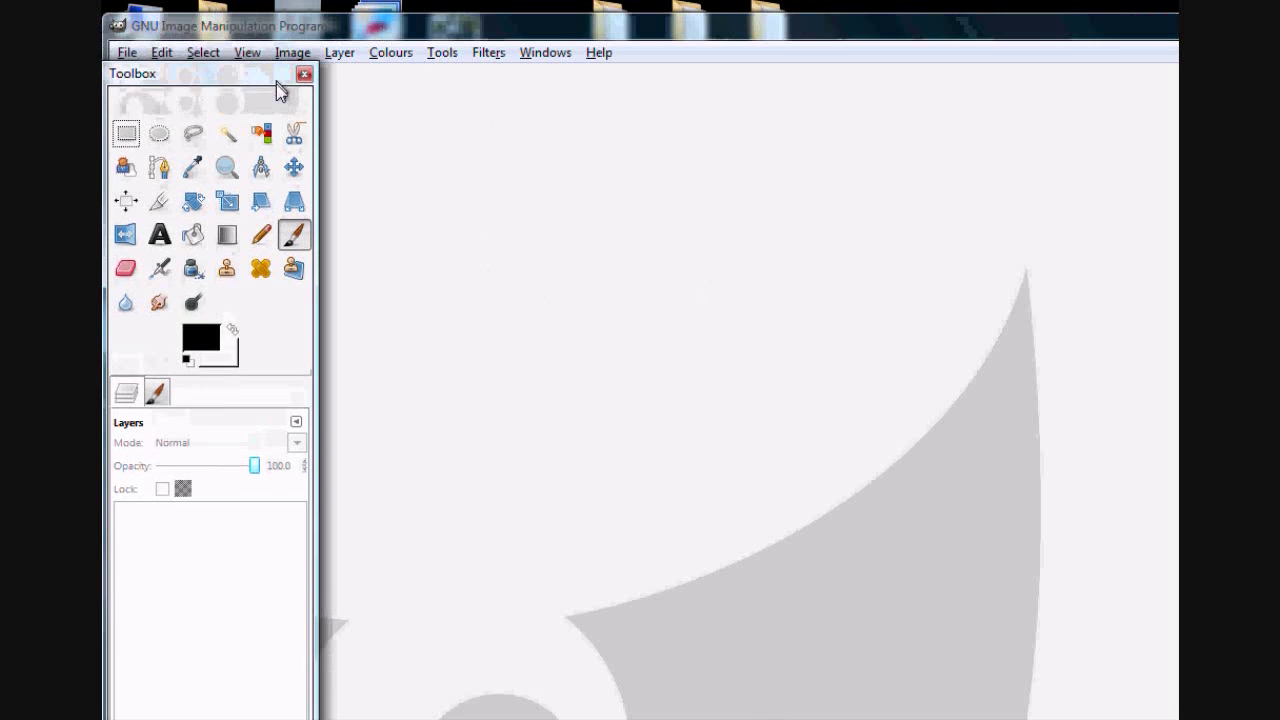
pyautogui.click(128, 52)
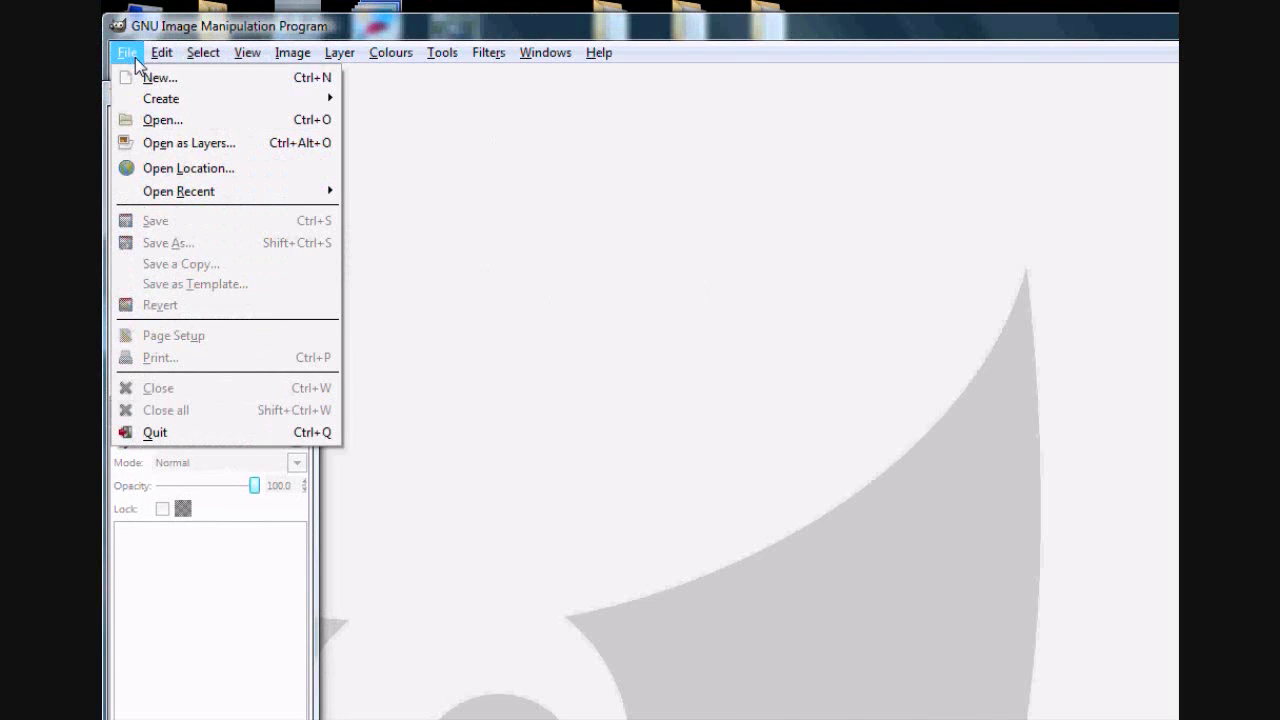
pyautogui.click(156, 117)
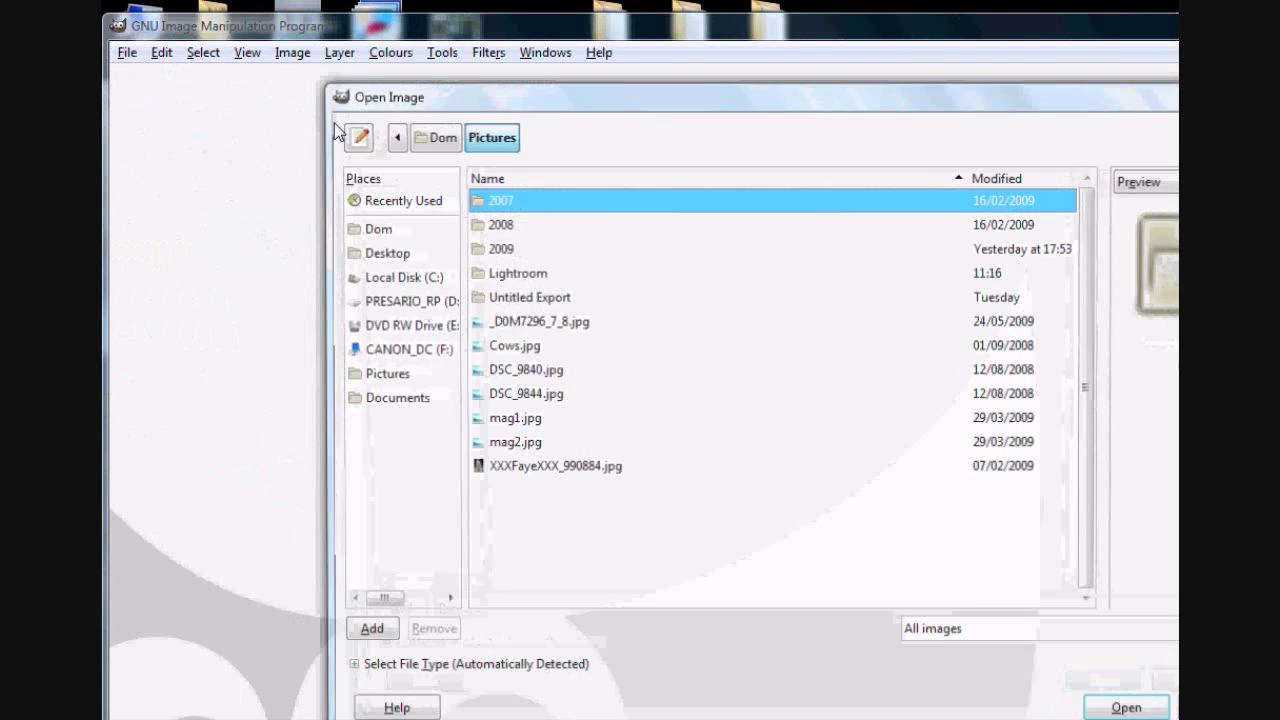
pyautogui.doubleClick(488, 250)
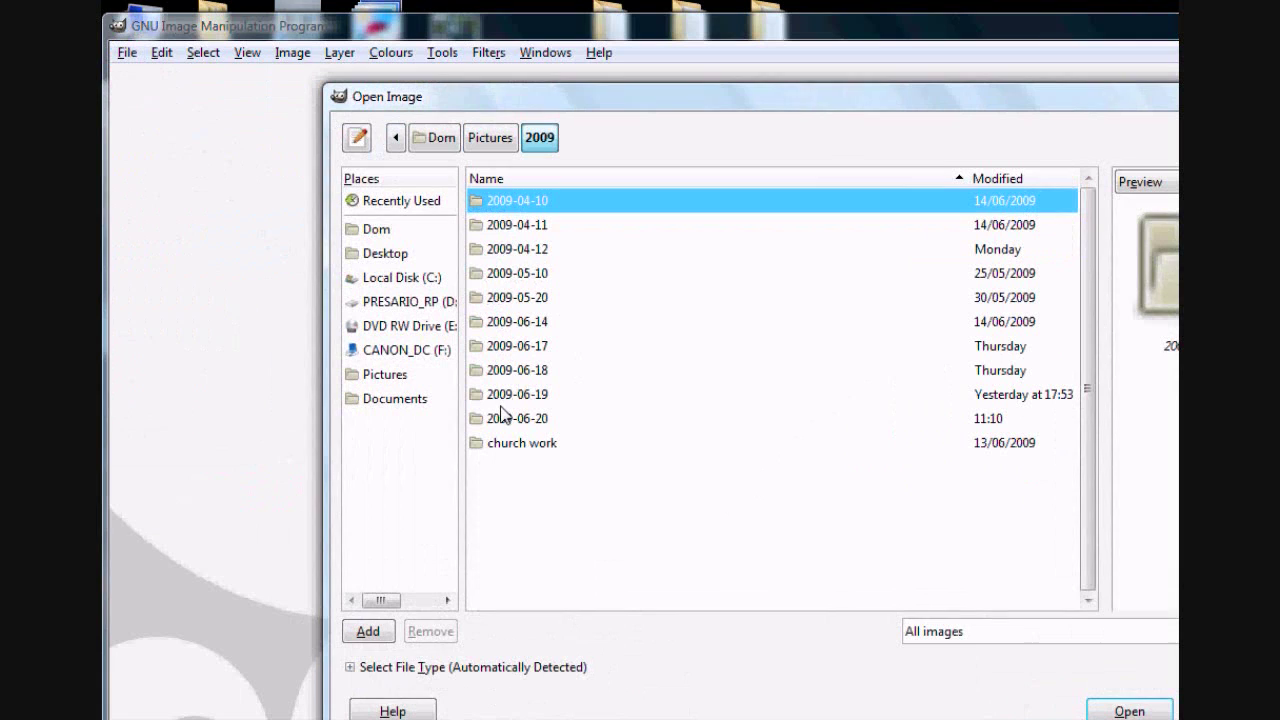
pyautogui.click(383, 256)
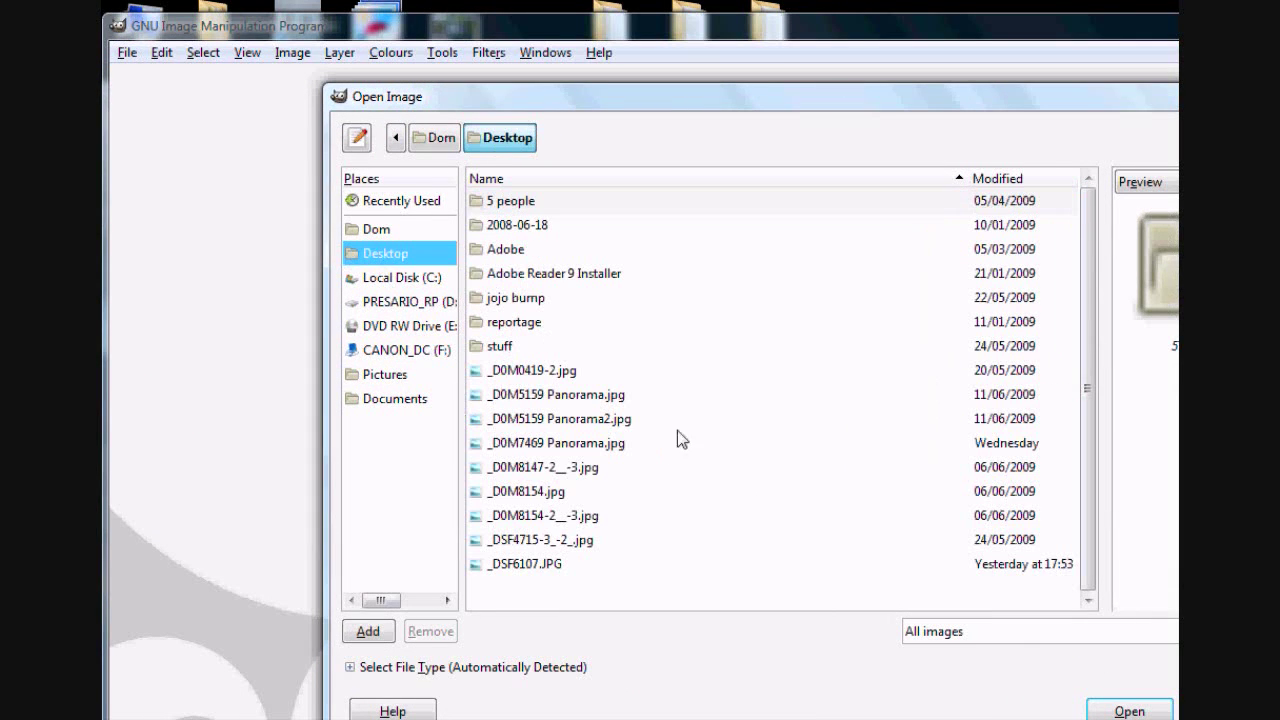
pyautogui.doubleClick(513, 526)
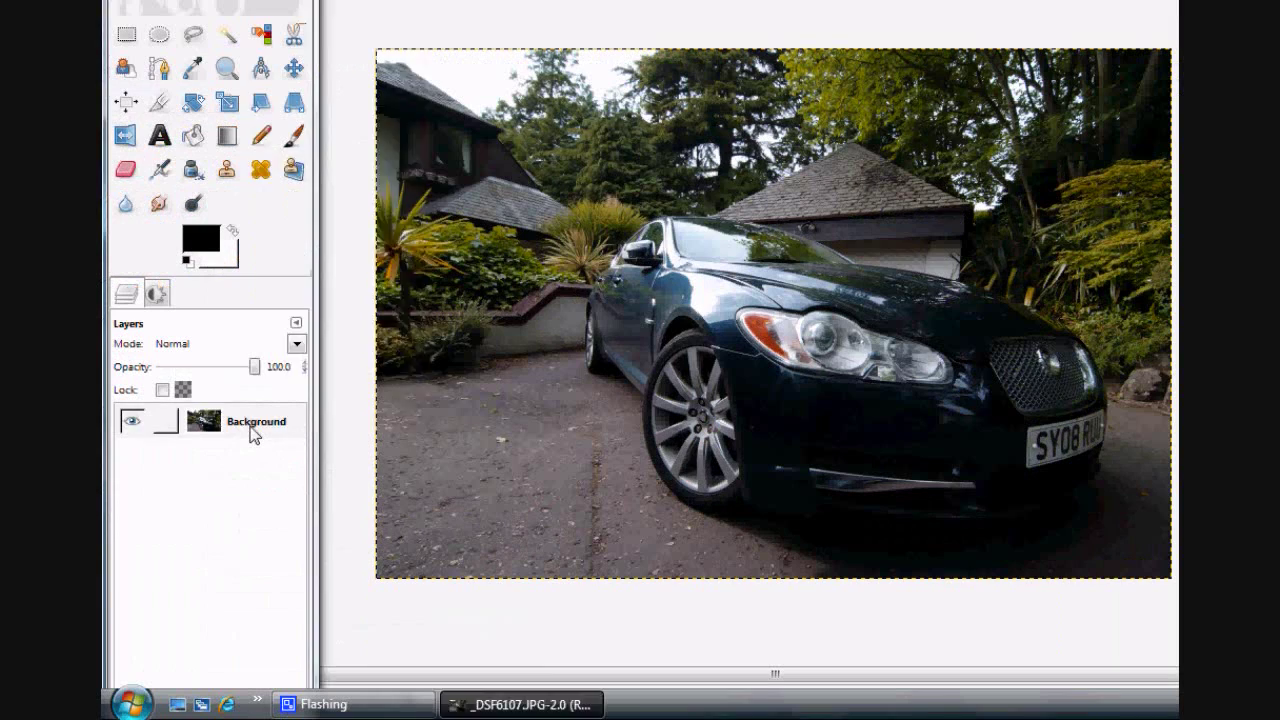
# Step: Duplicate the Background layer, then toggle the Background copy's visibility off and on
pyautogui.rightClick(252, 434)
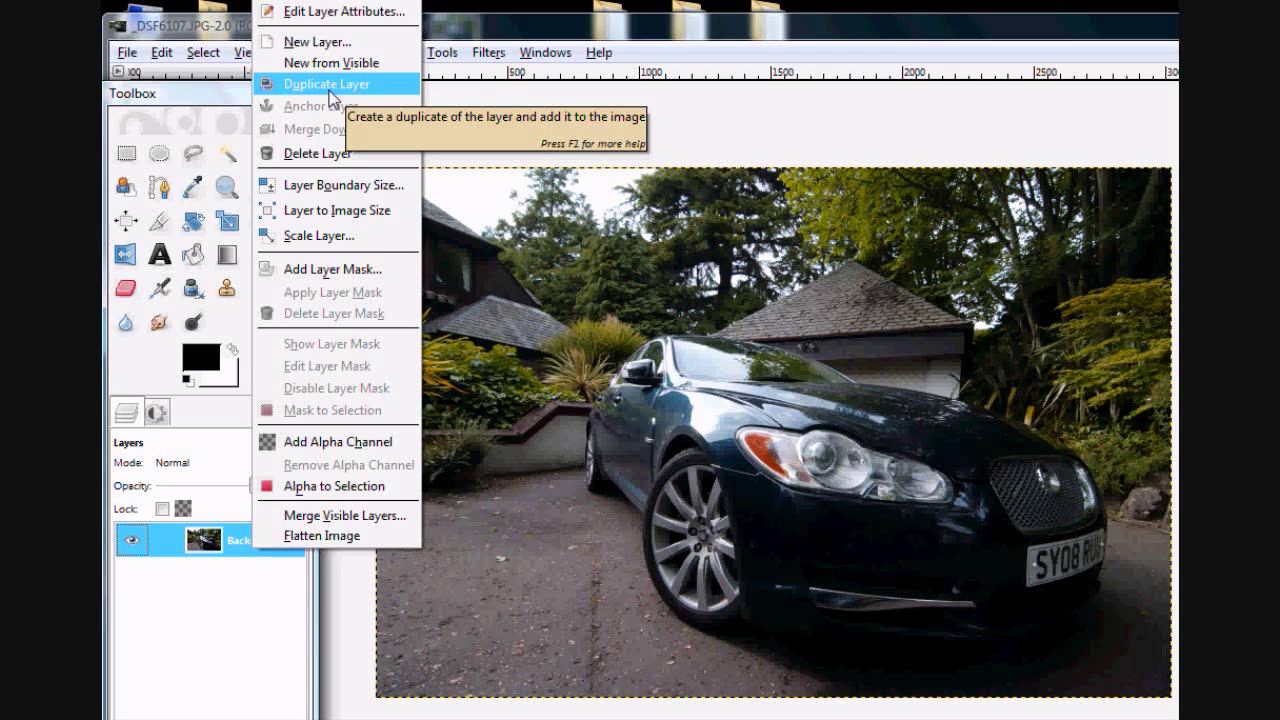
pyautogui.click(330, 92)
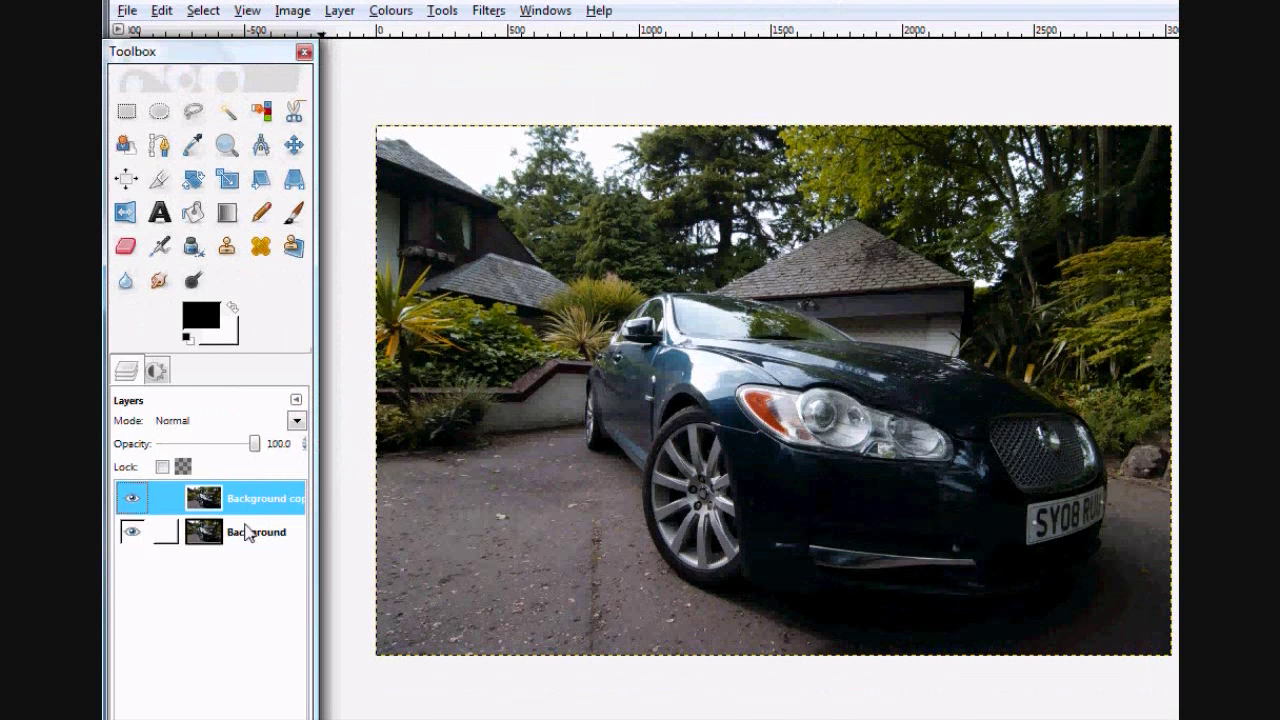
pyautogui.click(240, 500)
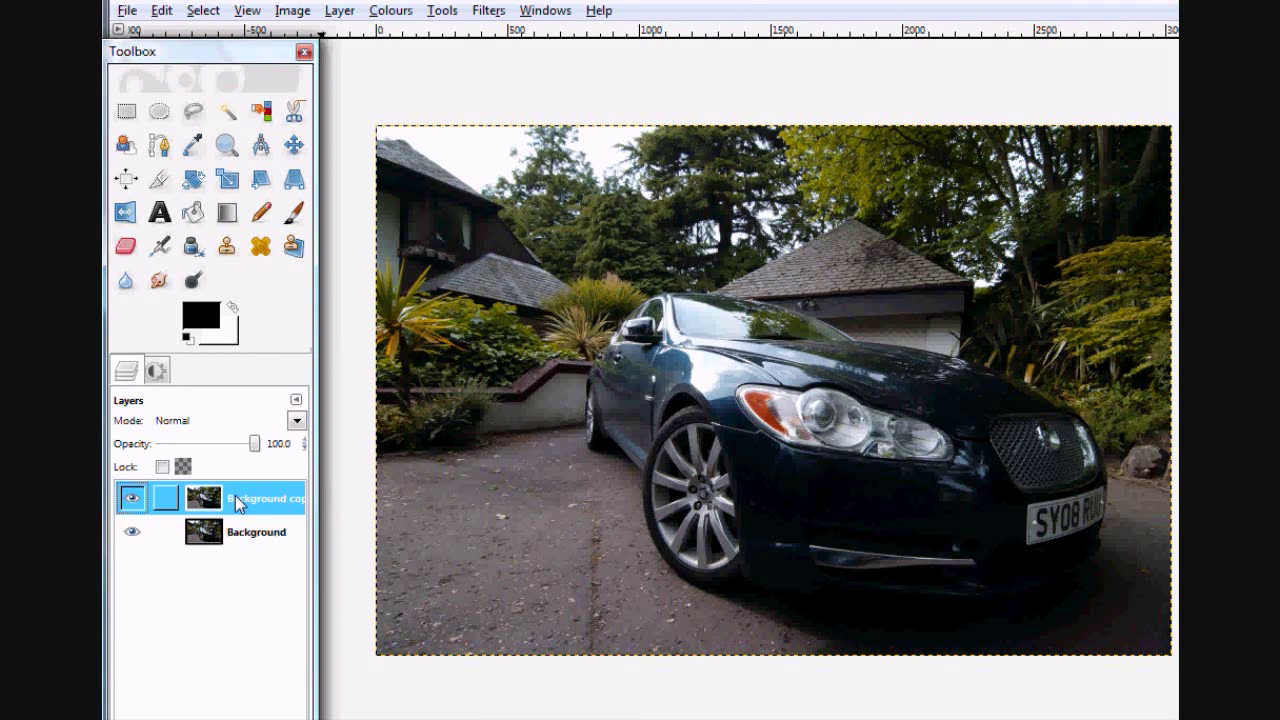
pyautogui.click(132, 498)
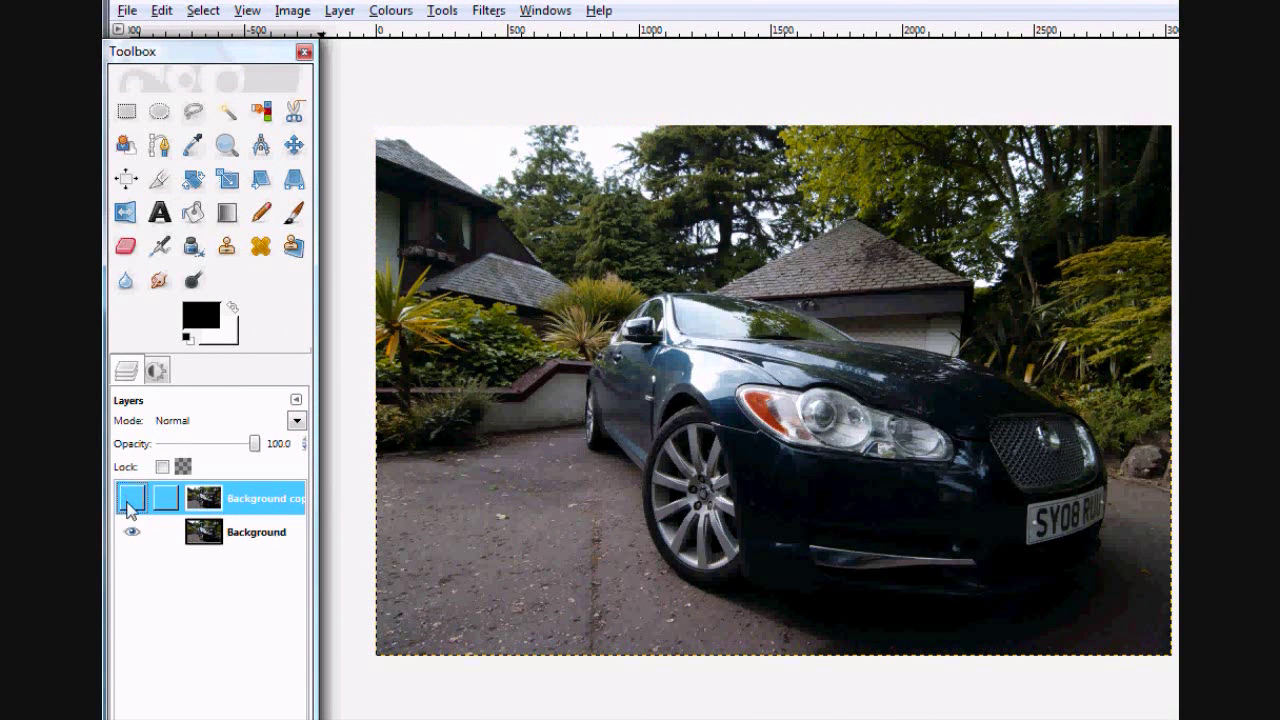
pyautogui.click(132, 532)
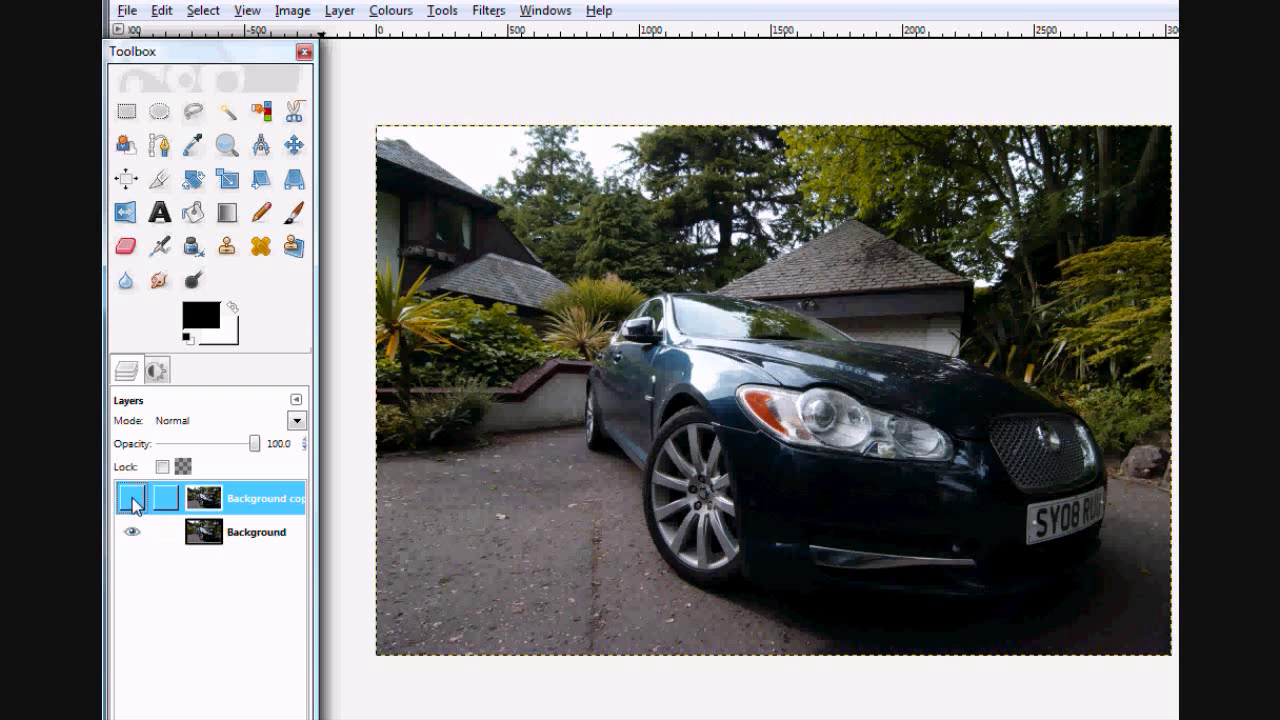
# Step: Apply Brightness-Contrast with brightness 46 and contrast 45 to the Background copy
pyautogui.click(132, 498)
pyautogui.hotkey('shift', 'e')
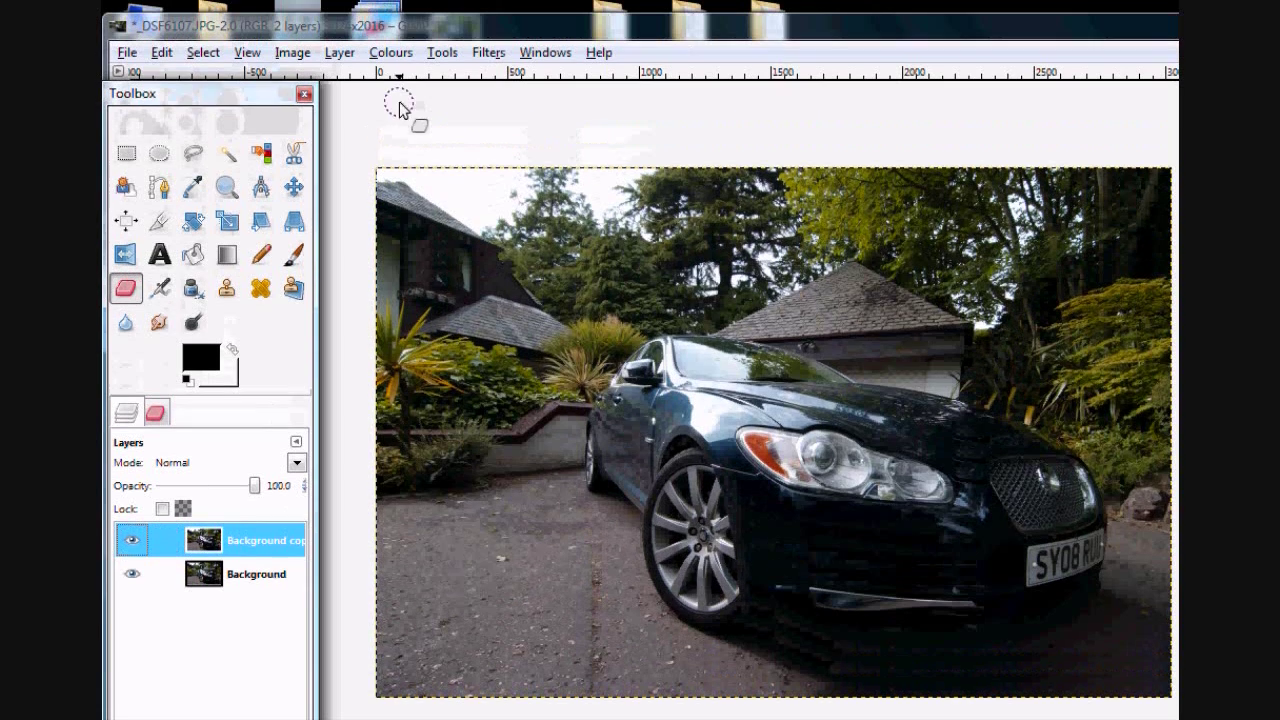
pyautogui.click(390, 52)
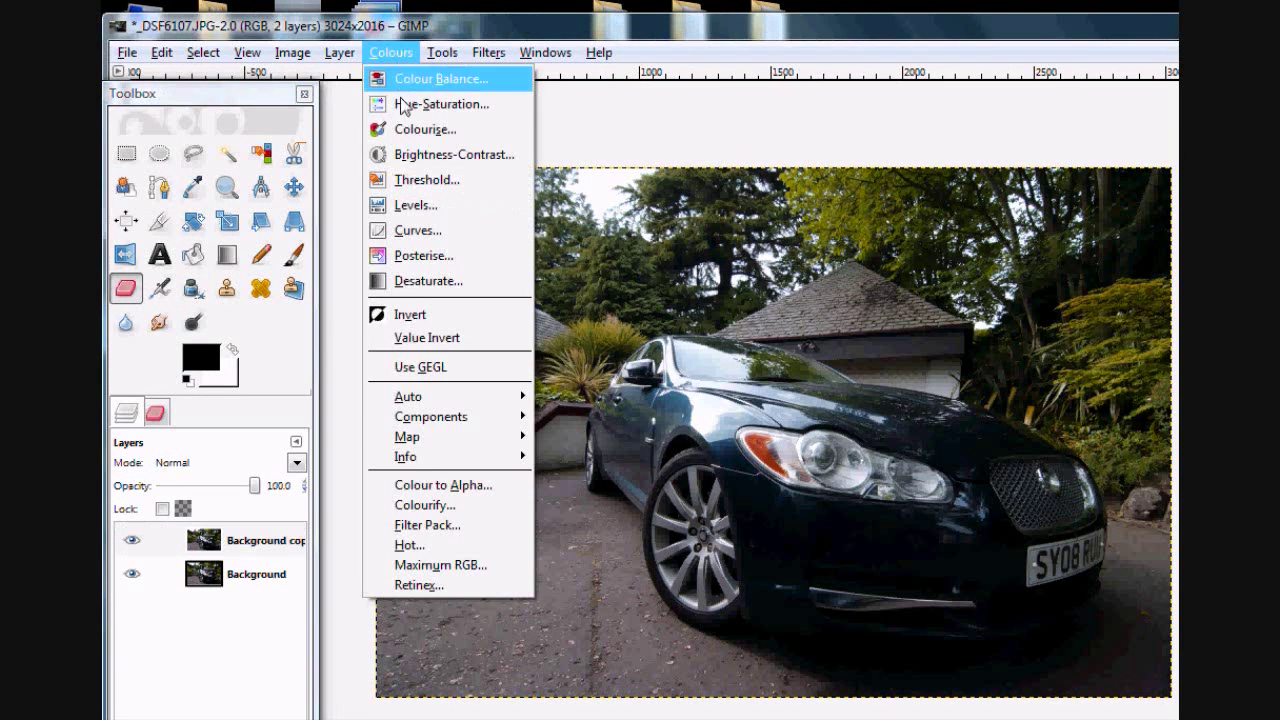
pyautogui.click(410, 155)
pyautogui.moveTo(340, 533)
pyautogui.mouseDown()
pyautogui.moveTo(387, 531)
pyautogui.moveTo(390, 561)
pyautogui.moveTo(393, 538)
pyautogui.mouseUp()
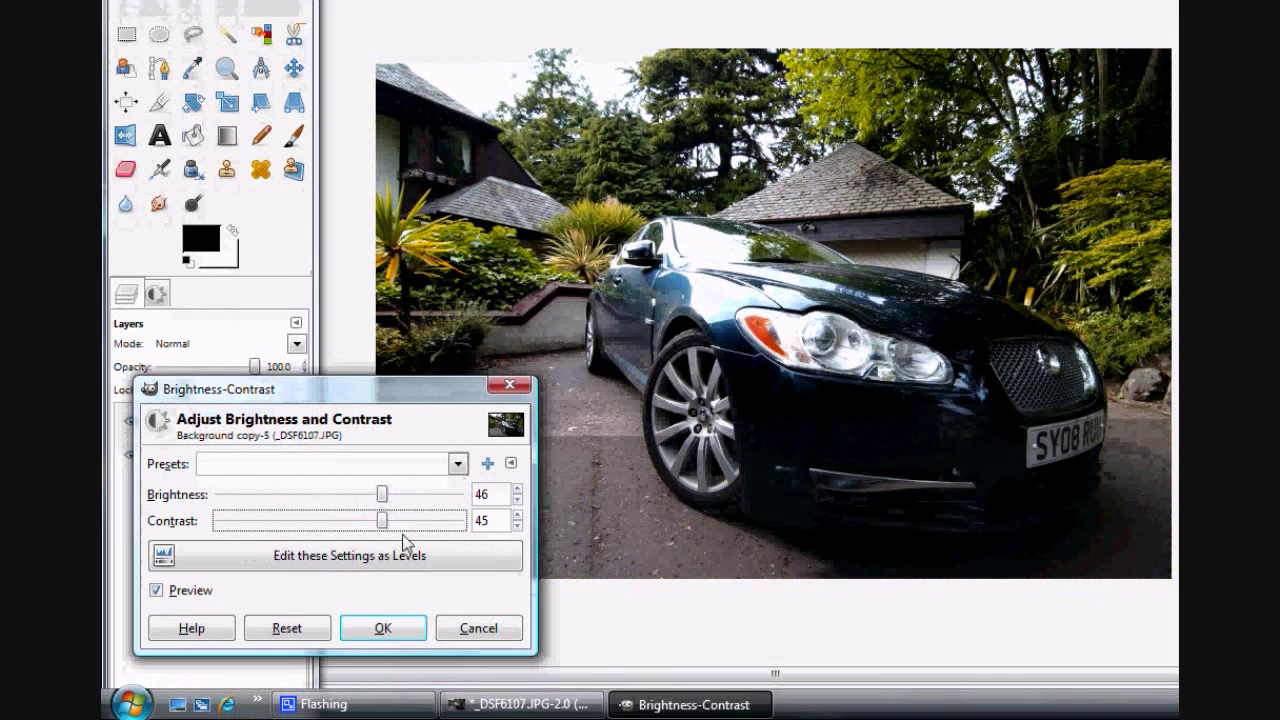
pyautogui.click(405, 630)
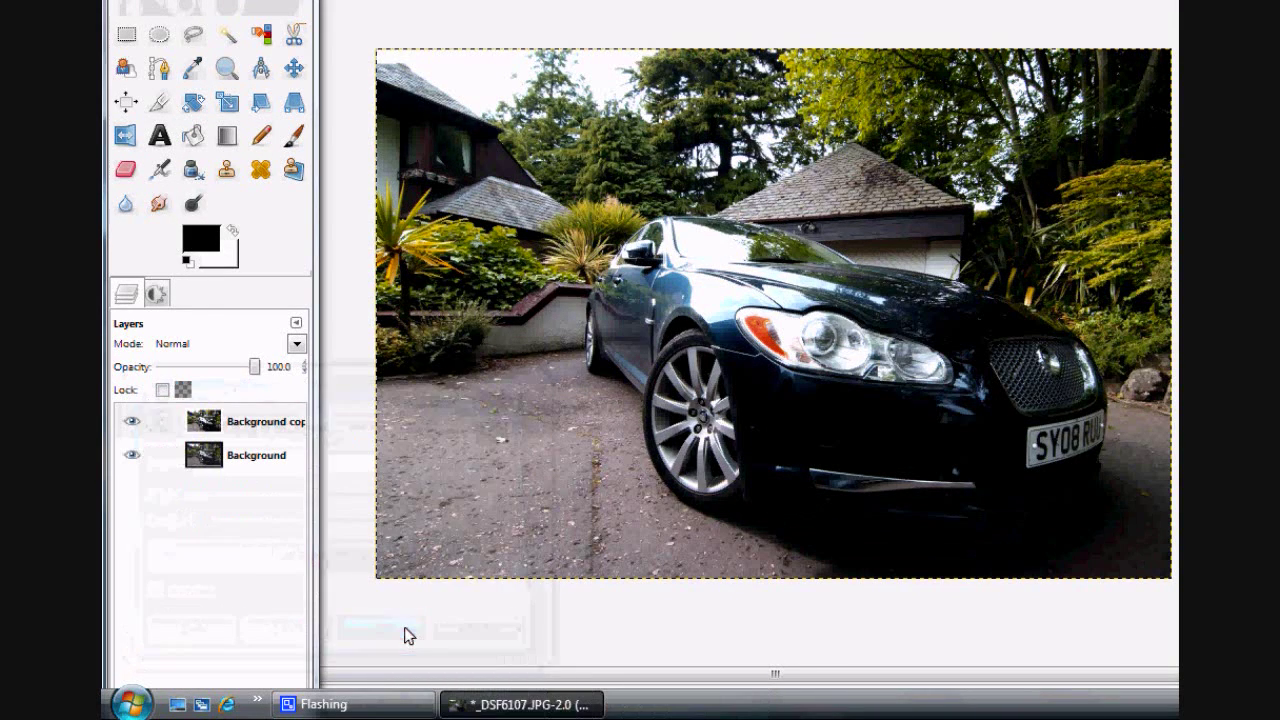
# Step: Toggle the brightened layer off and on to compare it with the original
pyautogui.click(133, 423)
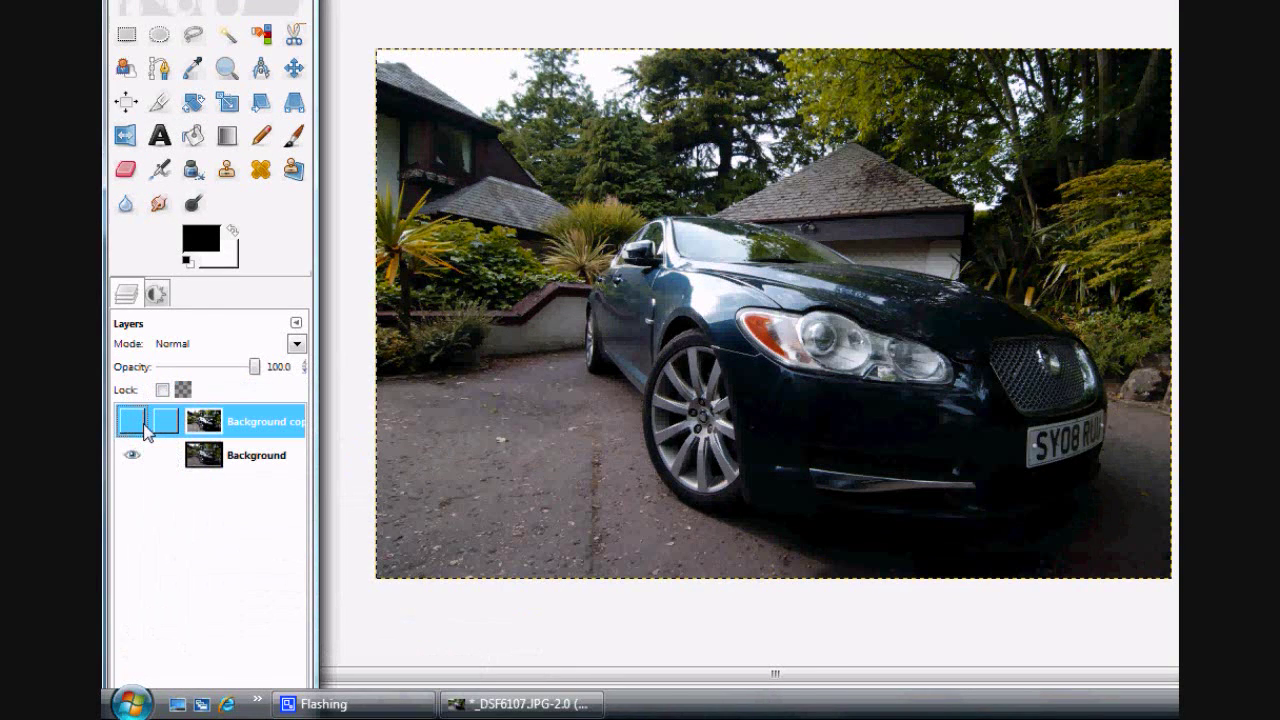
pyautogui.click(145, 428)
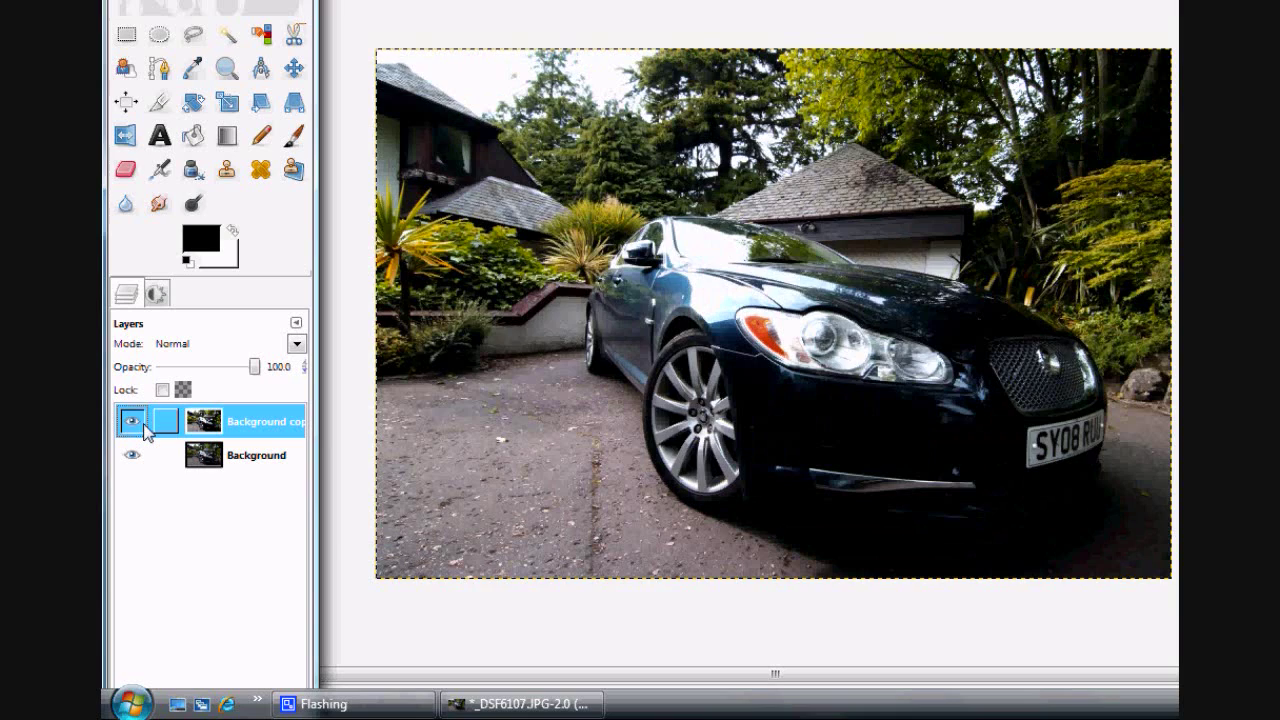
pyautogui.click(145, 428)
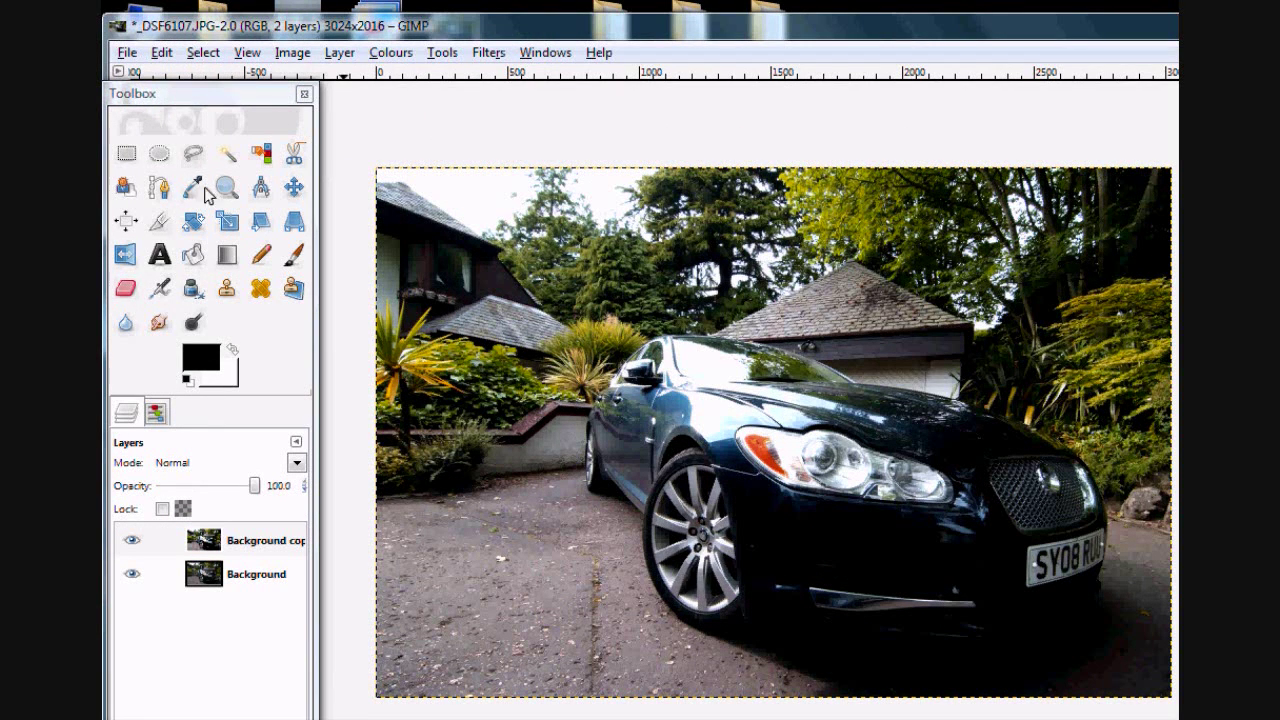
# Step: Zoom in on the car and trace its outline into a selection with Intelligent Scissors
pyautogui.click(226, 188)
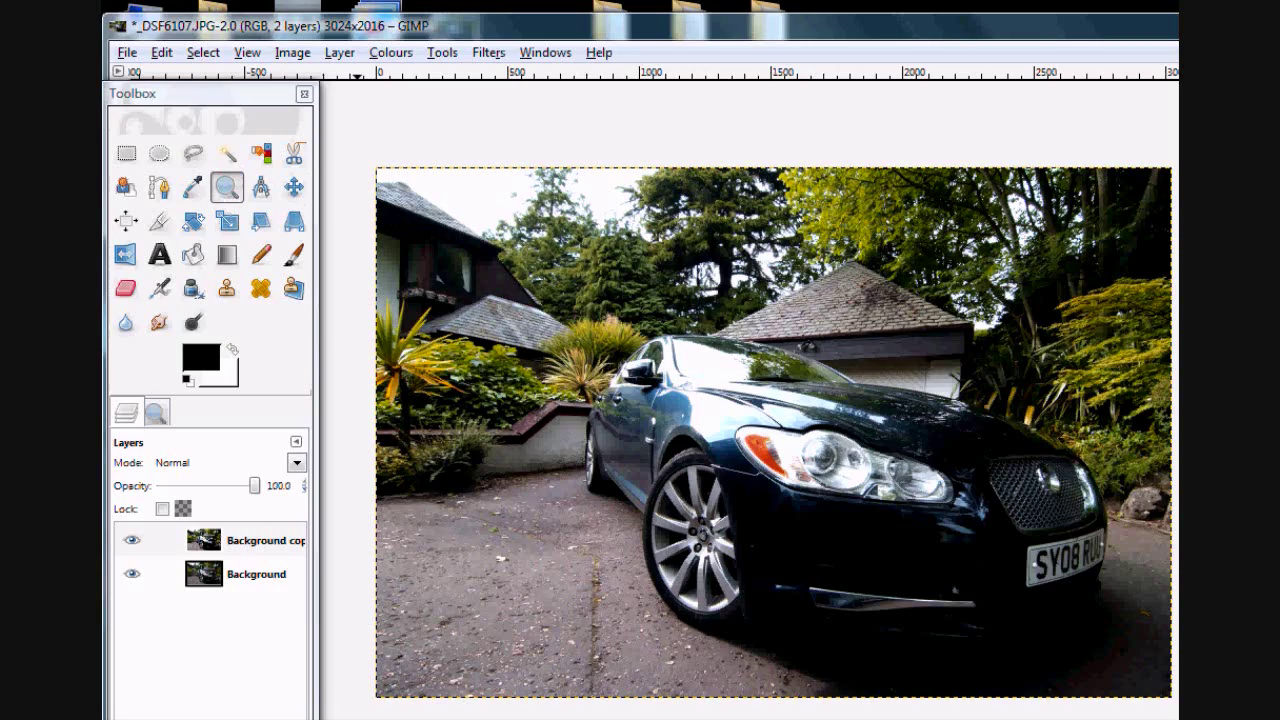
pyautogui.moveTo(362, 155); pyautogui.dragTo(1054, 591)
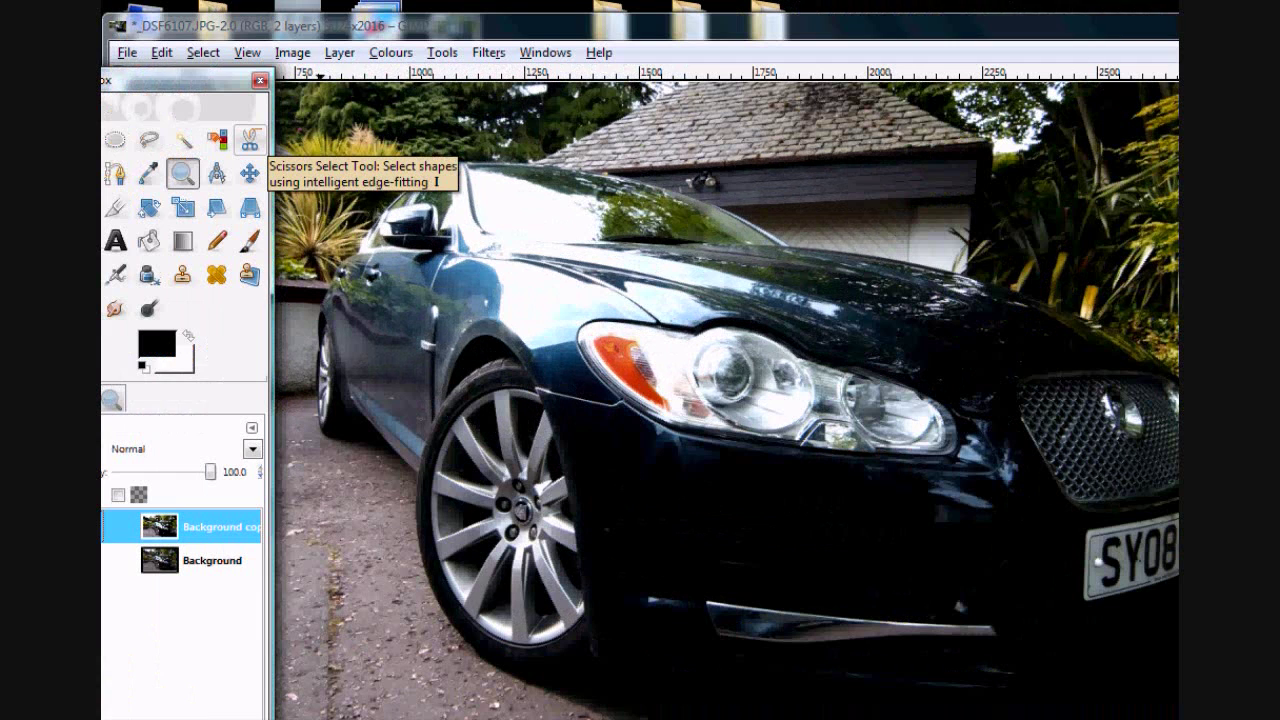
pyautogui.click(249, 140)
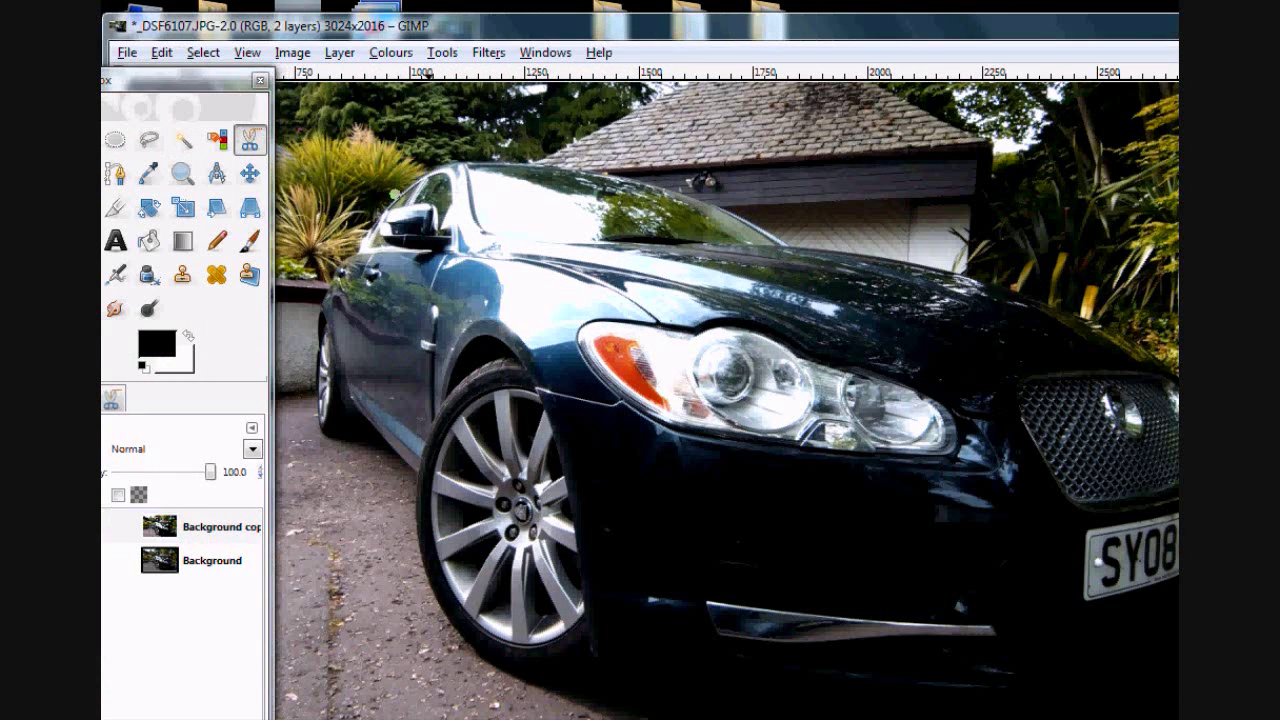
pyautogui.click(614, 175)
pyautogui.click(781, 240)
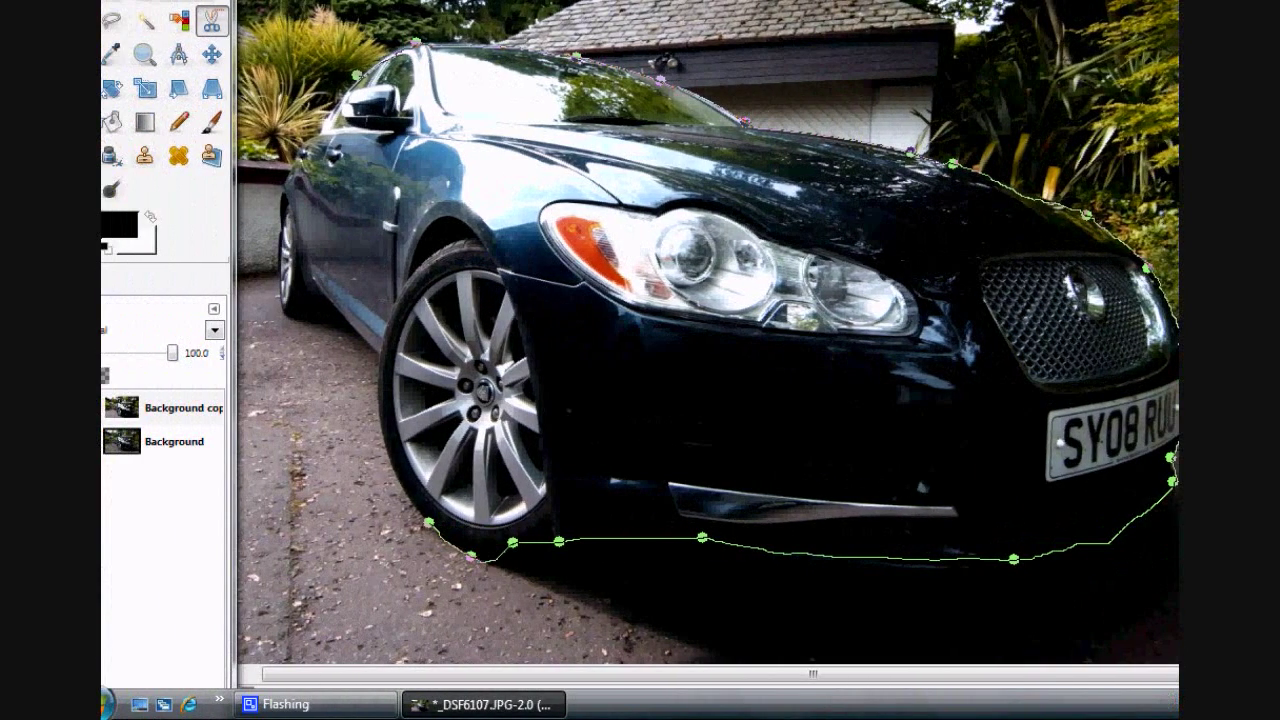
pyautogui.click(394, 474)
pyautogui.click(375, 358)
pyautogui.click(358, 298)
pyautogui.click(325, 315)
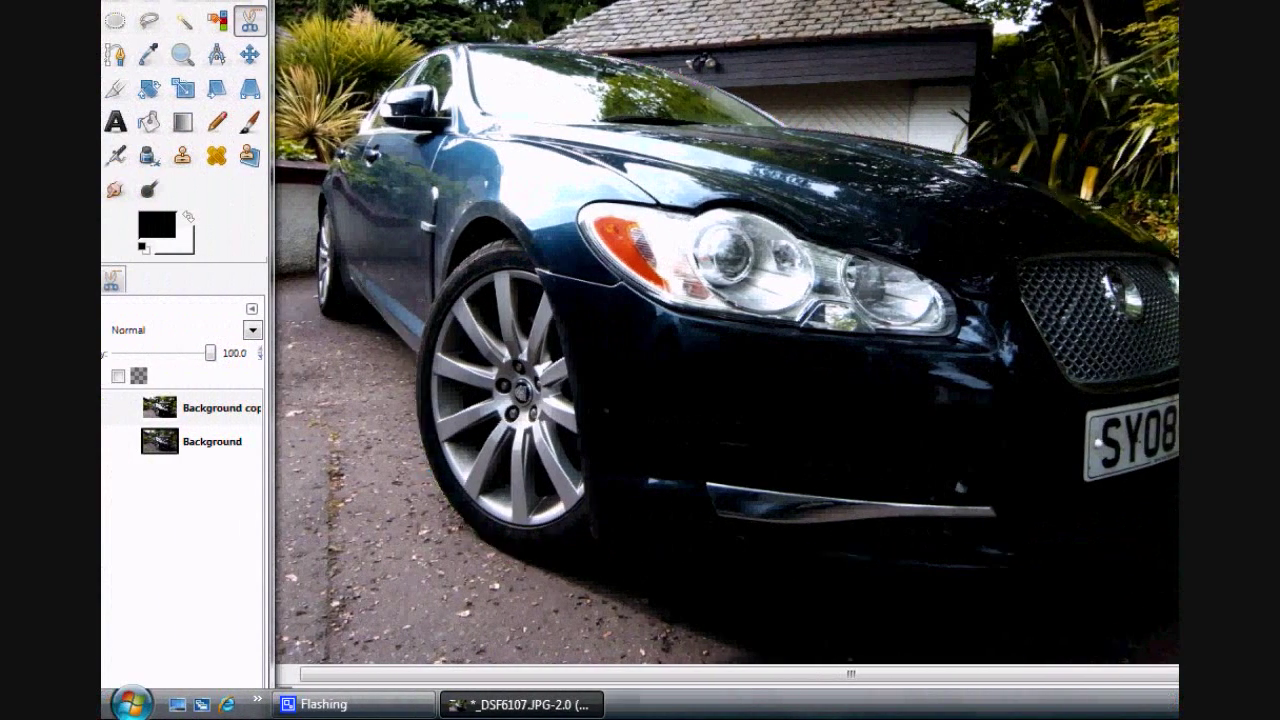
pyautogui.click(317, 230)
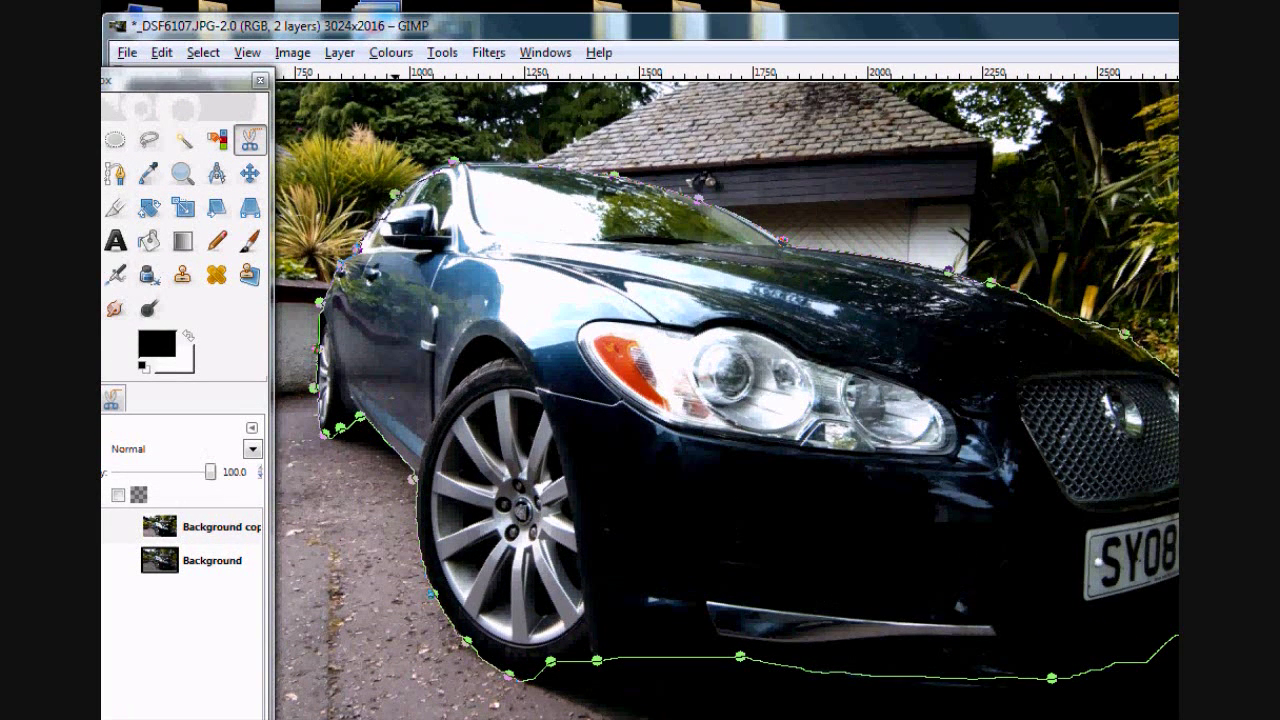
pyautogui.press('Return')
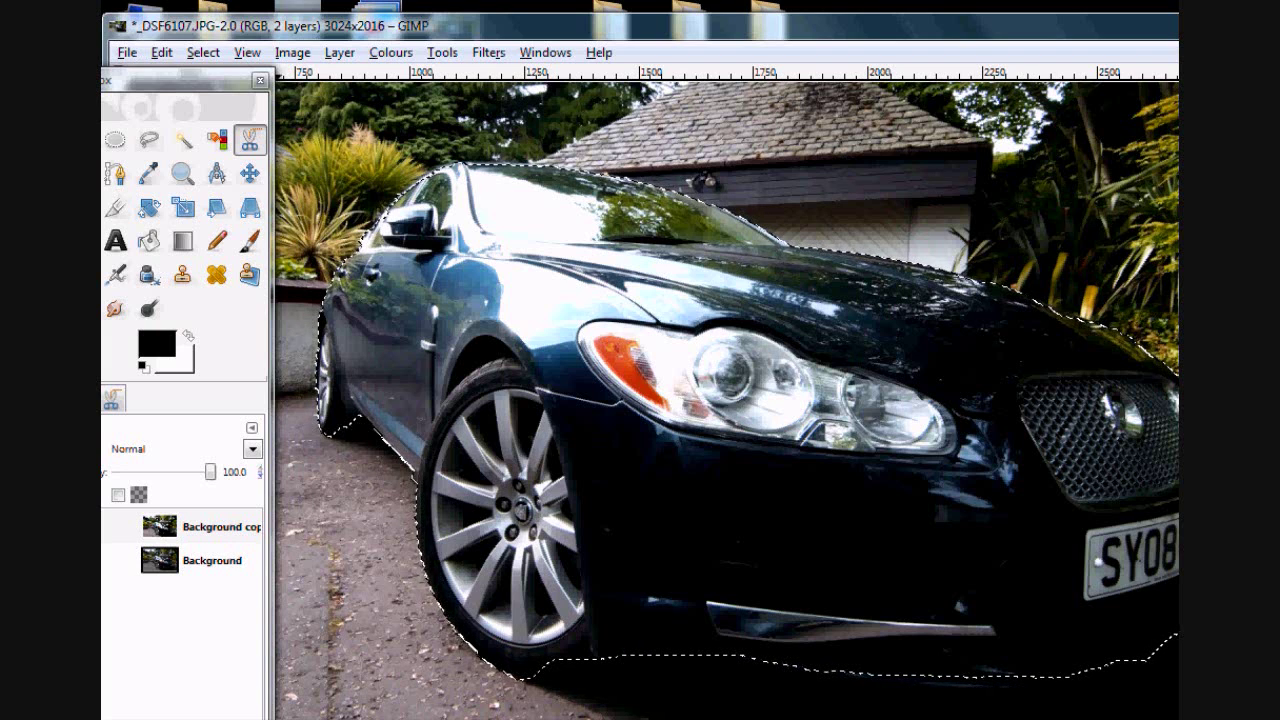
# Step: Invert the selection to the background around the car and zoom out to the whole photo
pyautogui.hotkey('alt', 's')
pyautogui.press('Down')
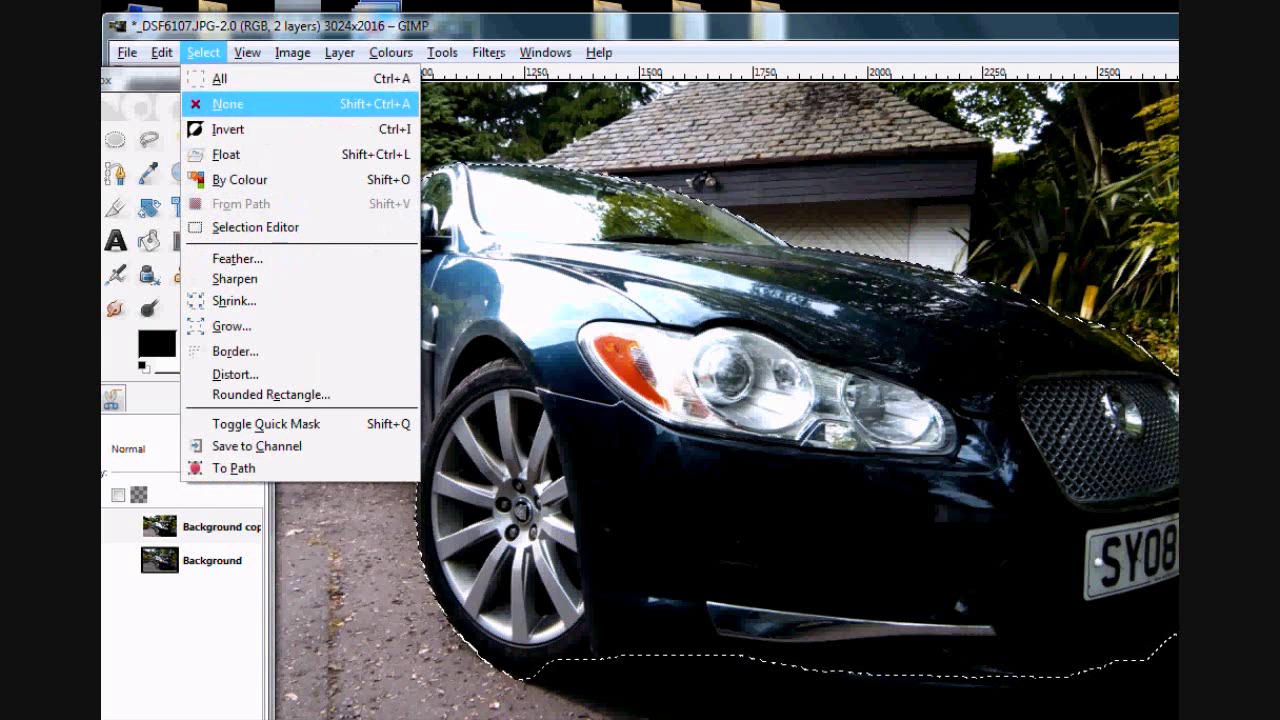
pyautogui.press('Down')
pyautogui.press('Return')
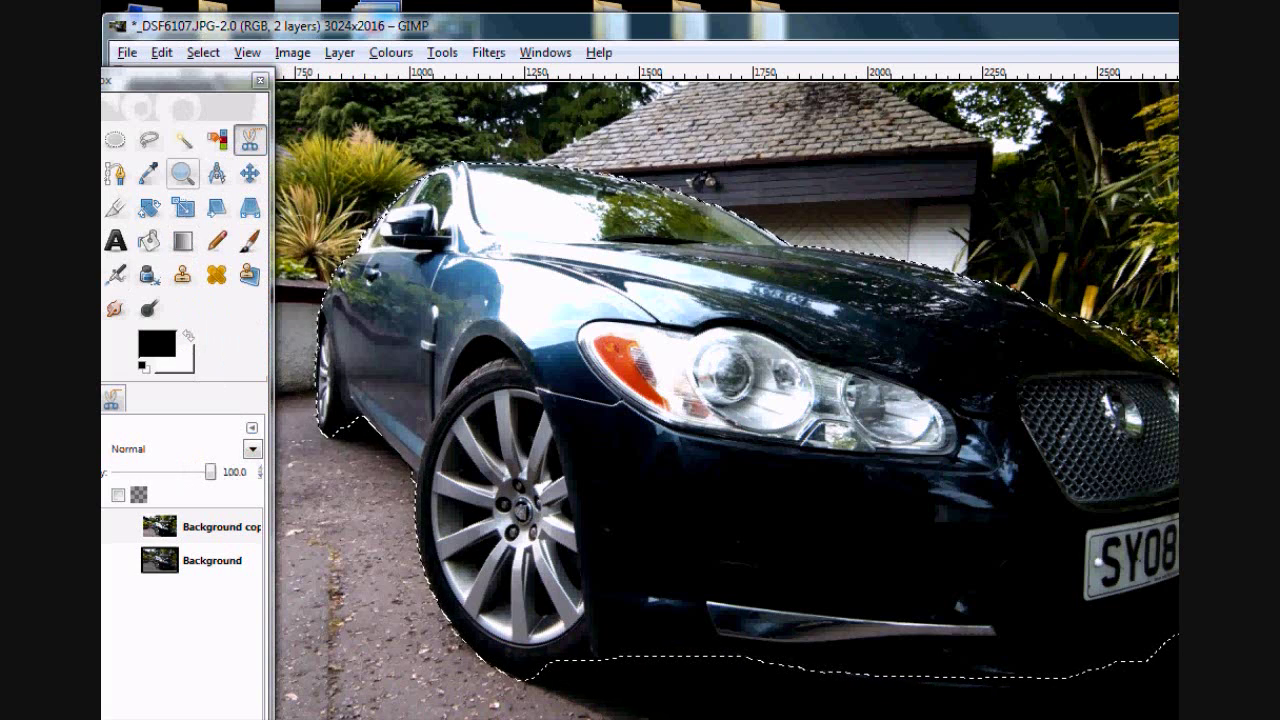
pyautogui.press('-')
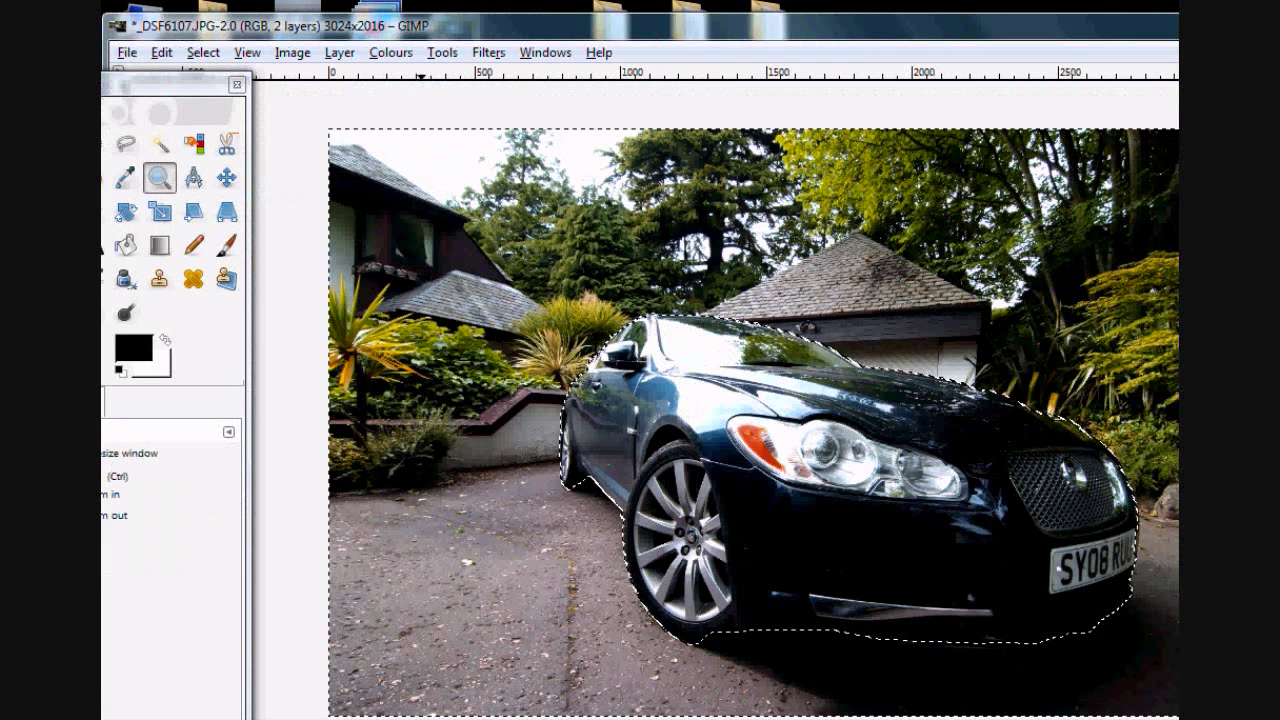
pyautogui.hotkey('alt', 't')
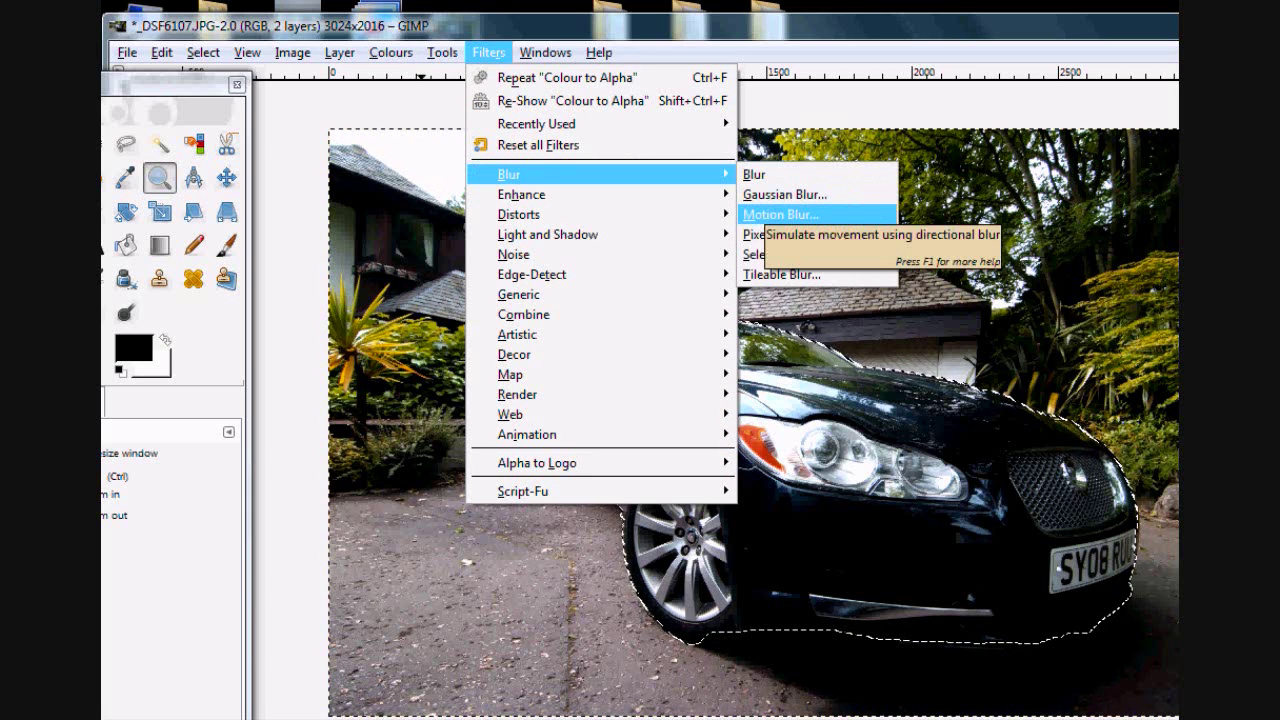
# Step: Apply a Motion Blur to the background with a nearly flat angle and a long length
pyautogui.click(780, 214)
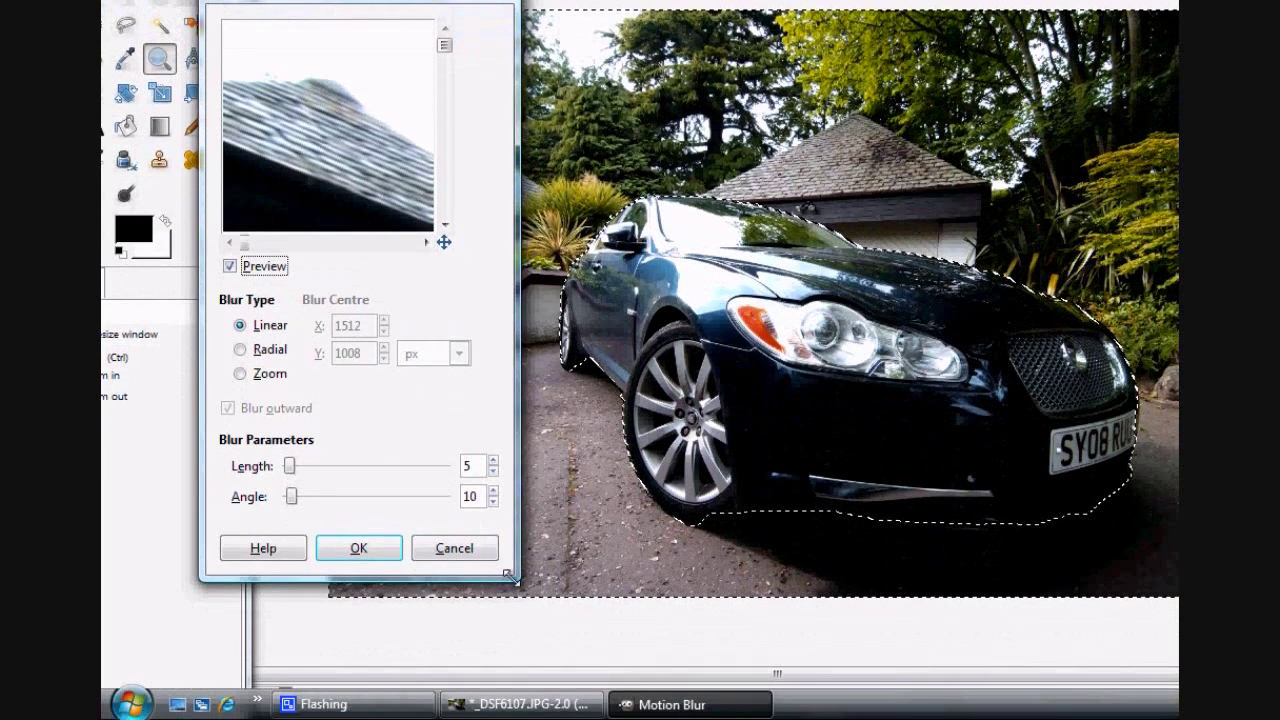
pyautogui.moveTo(517, 578); pyautogui.dragTo(907, 580)
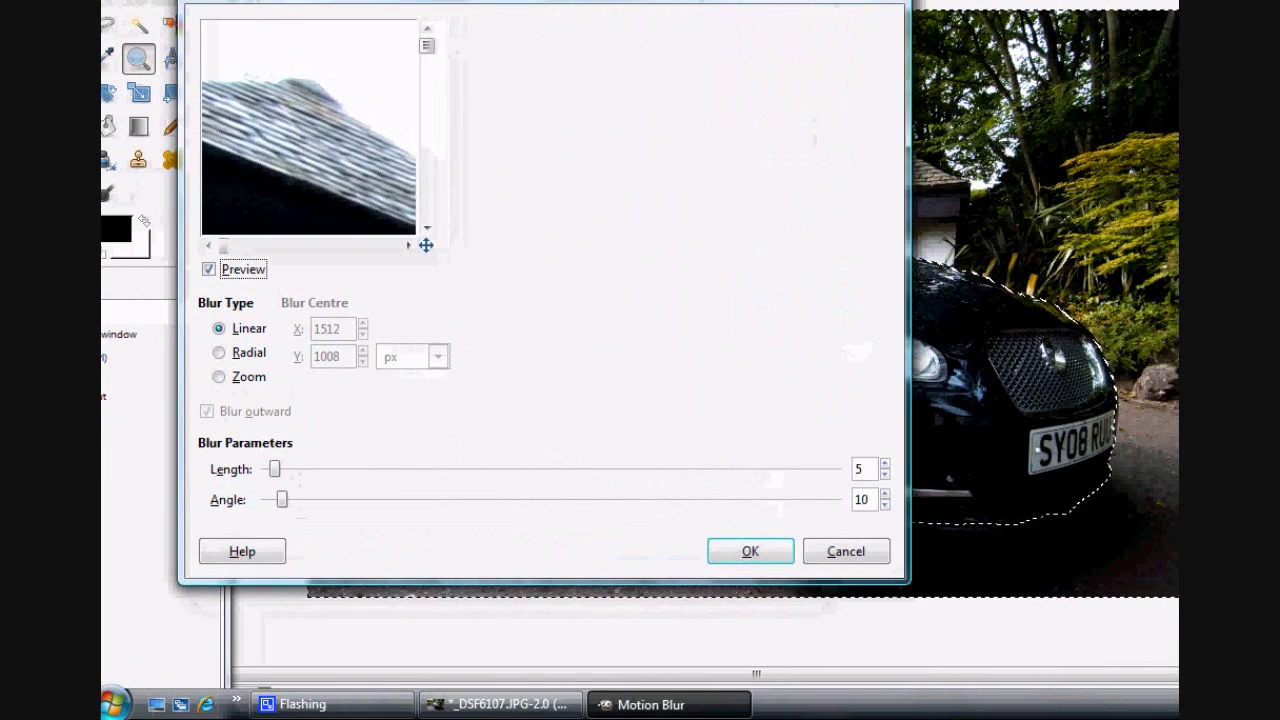
pyautogui.scroll(-1, 308, 246)
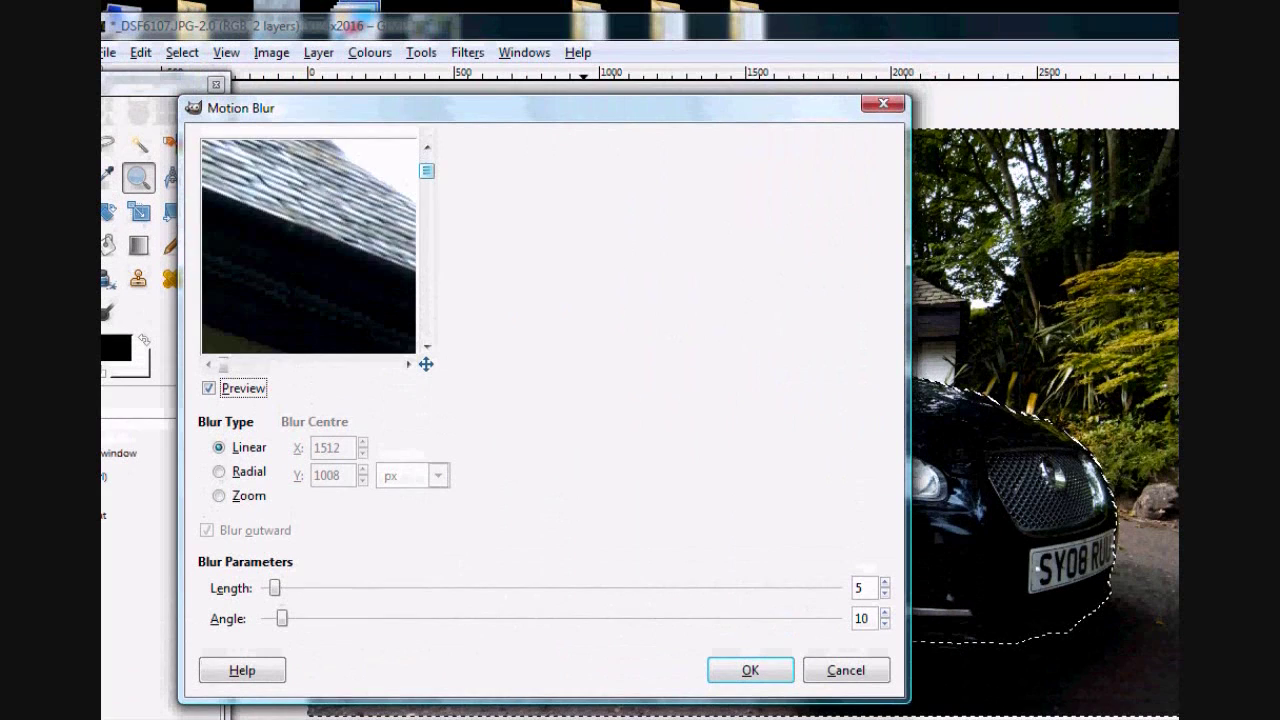
pyautogui.scroll(-3, 308, 246)
pyautogui.scroll(-1, 308, 246)
pyautogui.scroll(-1, 308, 246)
pyautogui.scroll(2, 308, 246)
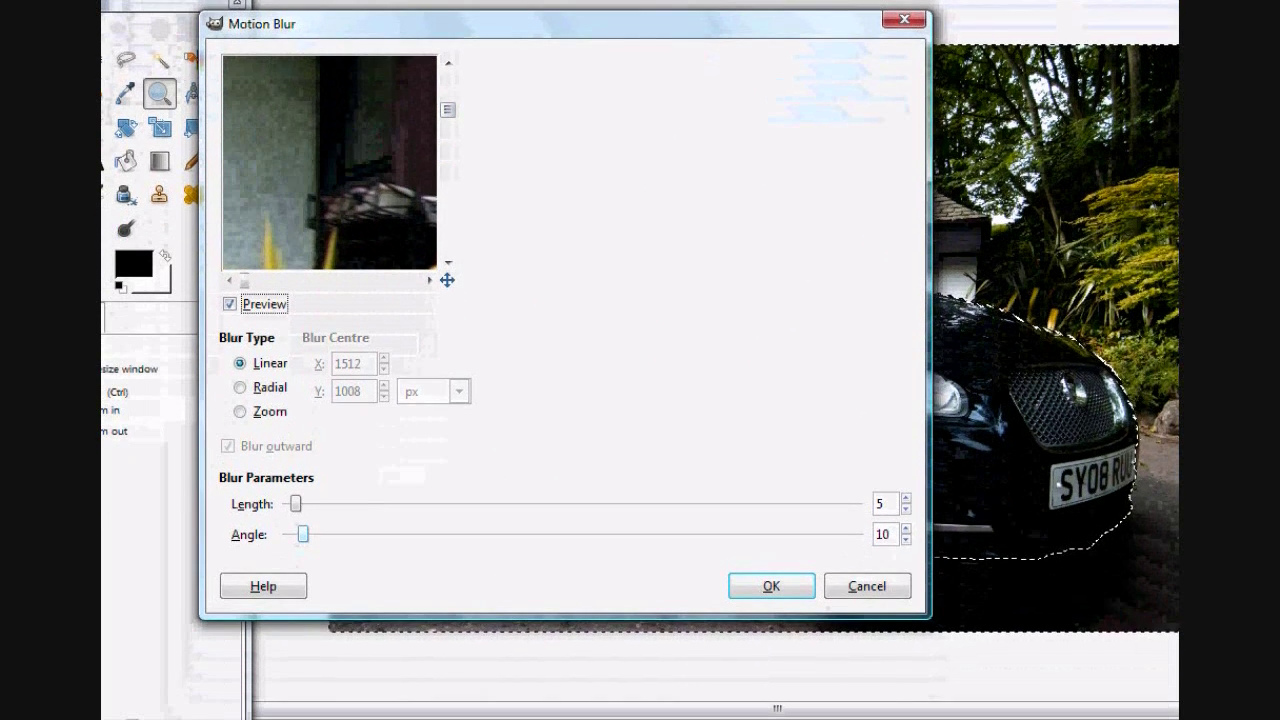
pyautogui.moveTo(302, 534)
pyautogui.mouseDown()
pyautogui.moveTo(316, 534)
pyautogui.moveTo(322, 504)
pyautogui.mouseUp()
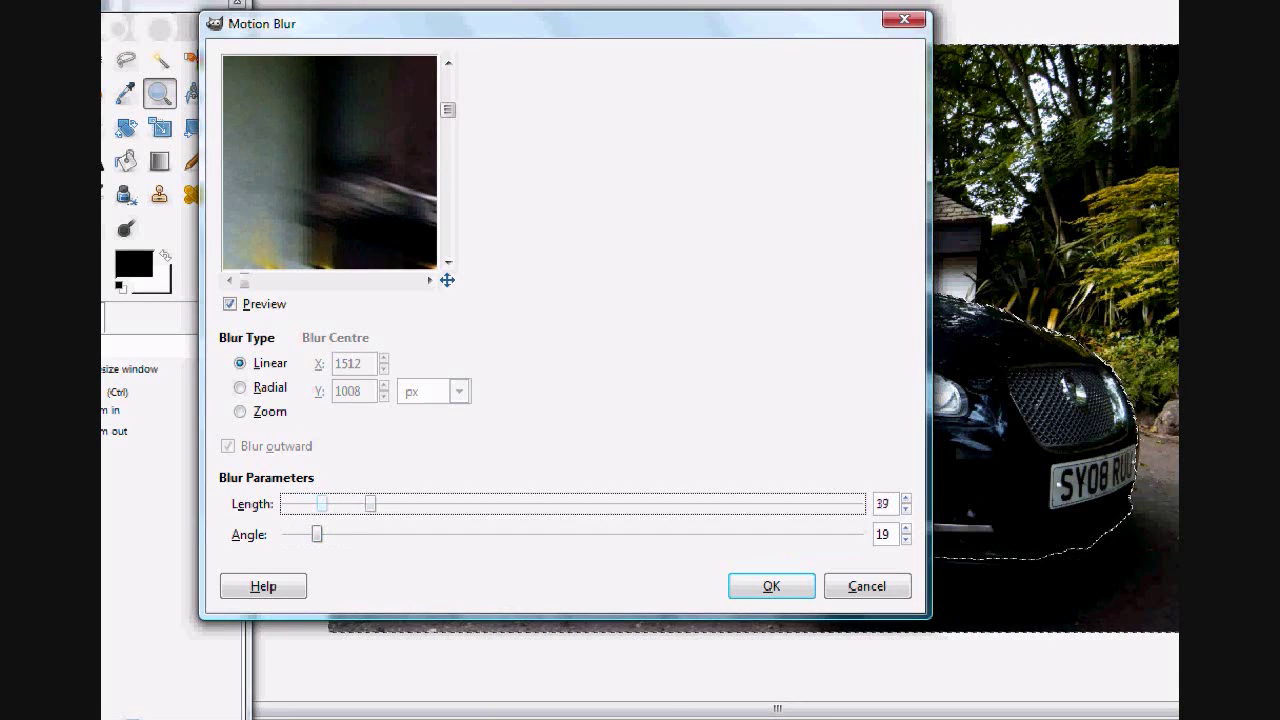
pyautogui.moveTo(316, 534)
pyautogui.mouseDown()
pyautogui.moveTo(333, 534)
pyautogui.moveTo(287, 534)
pyautogui.mouseUp()
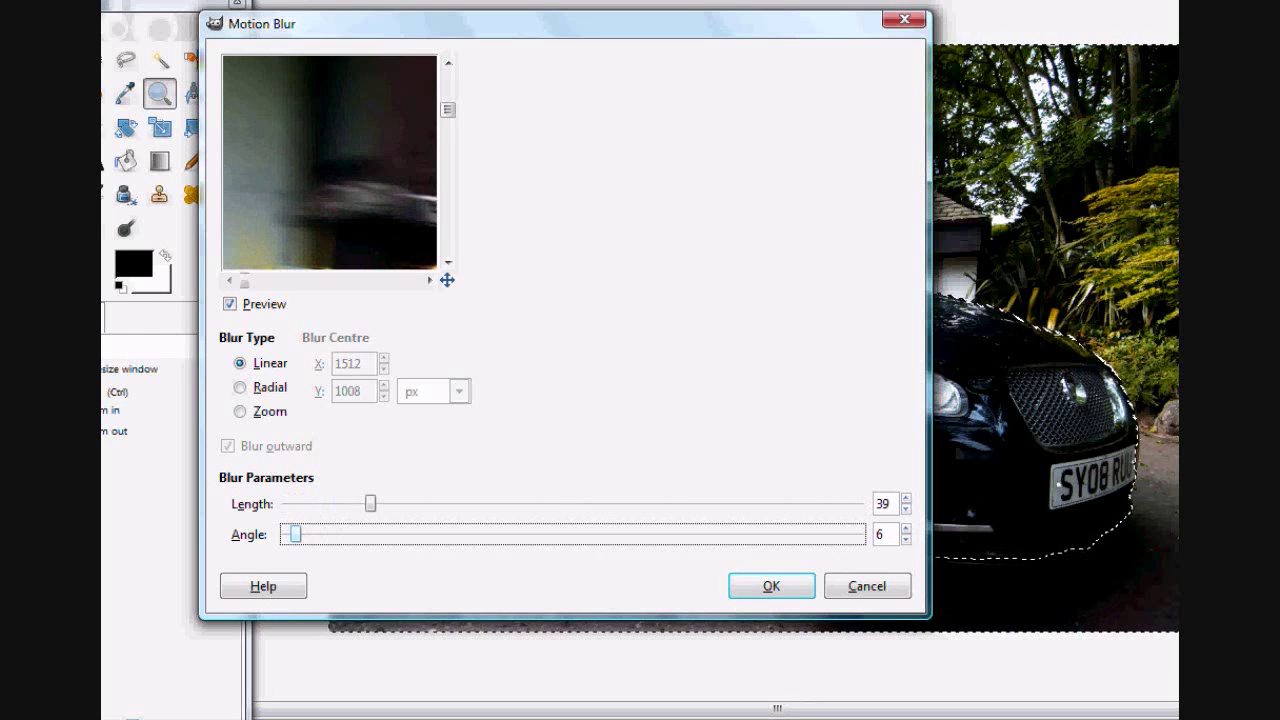
pyautogui.moveTo(370, 503)
pyautogui.mouseDown()
pyautogui.moveTo(534, 503)
pyautogui.moveTo(500, 503)
pyautogui.mouseUp()
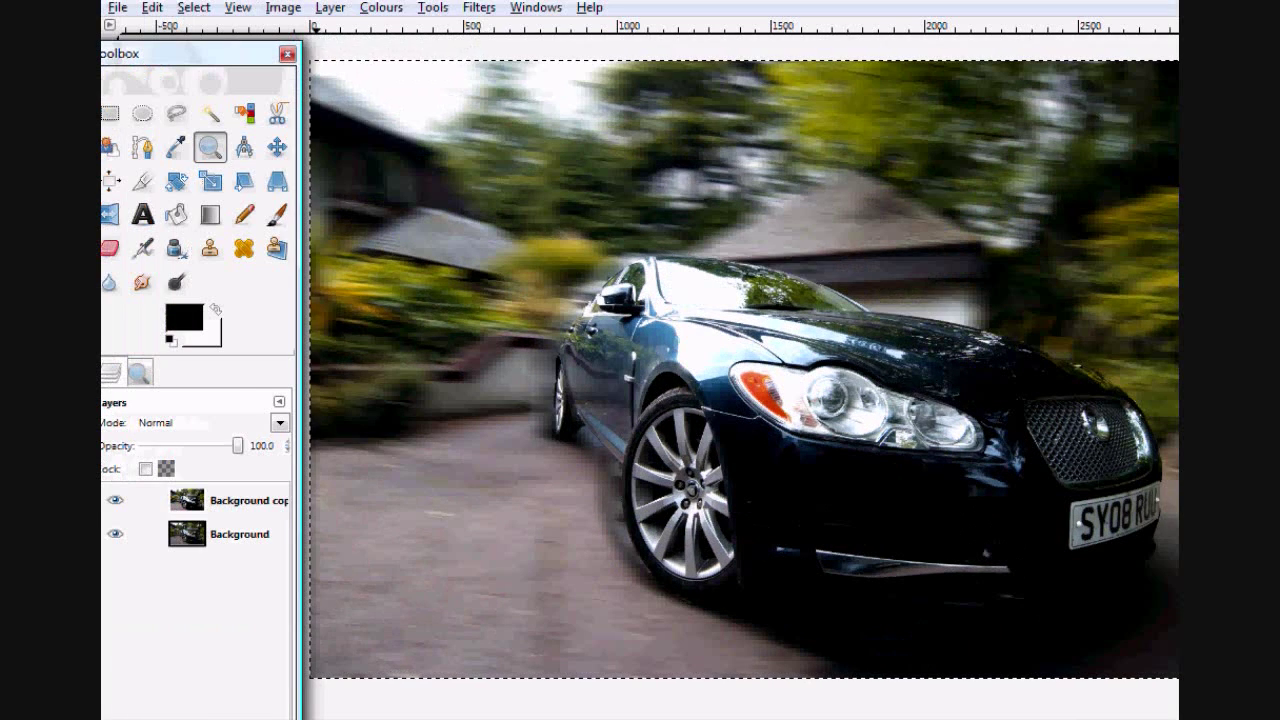
# Step: Toggle the Background copy and Background layers' visibility to compare the blurred and original versions
pyautogui.click(115, 500)
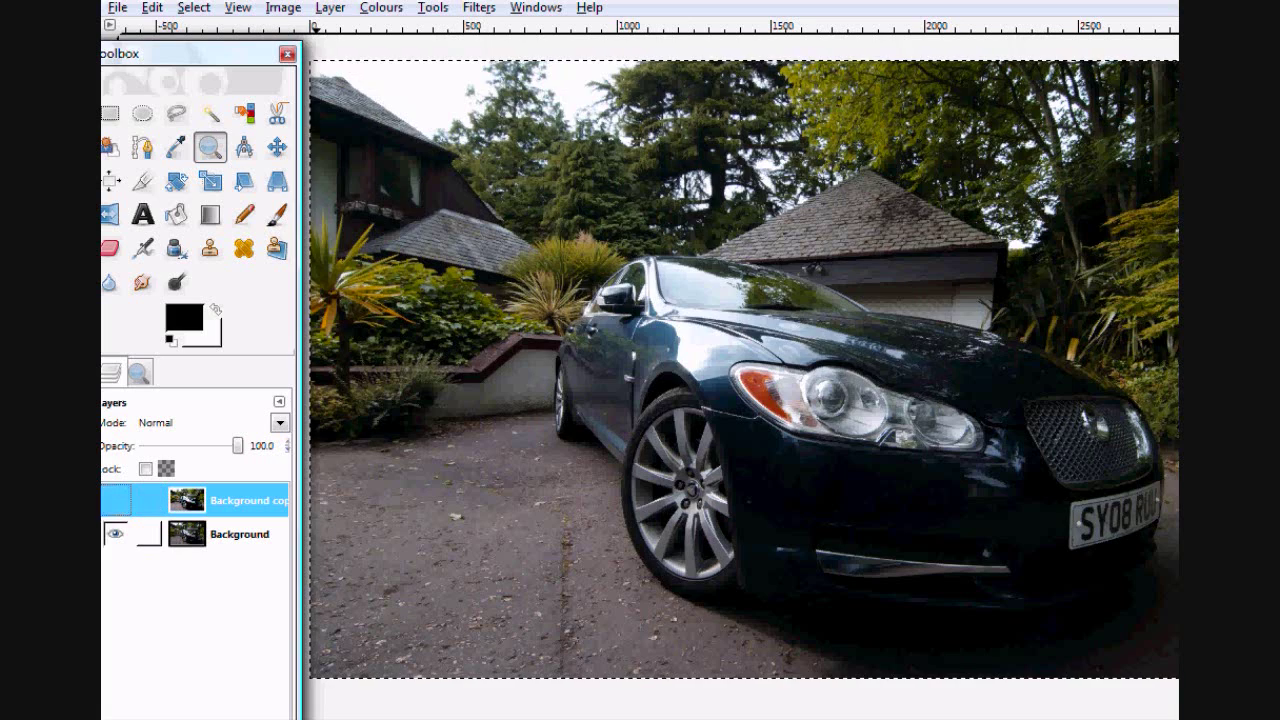
pyautogui.click(115, 534)
pyautogui.click(115, 534)
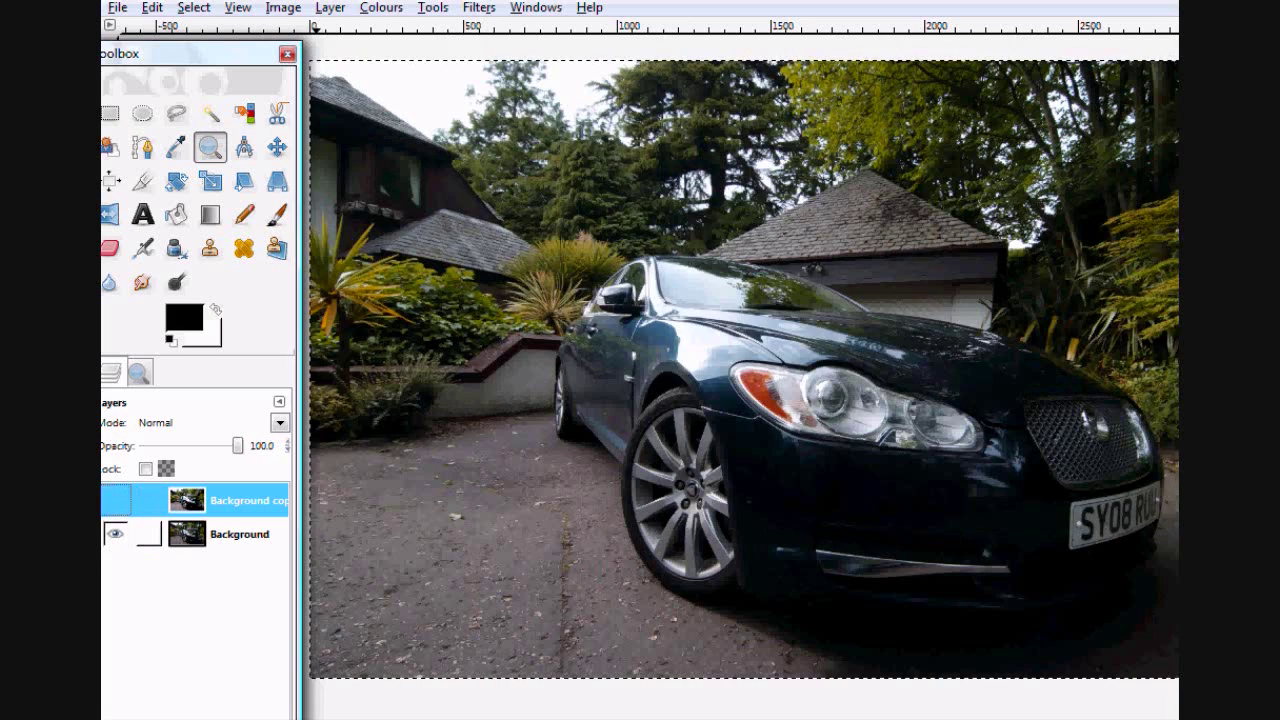
pyautogui.click(115, 500)
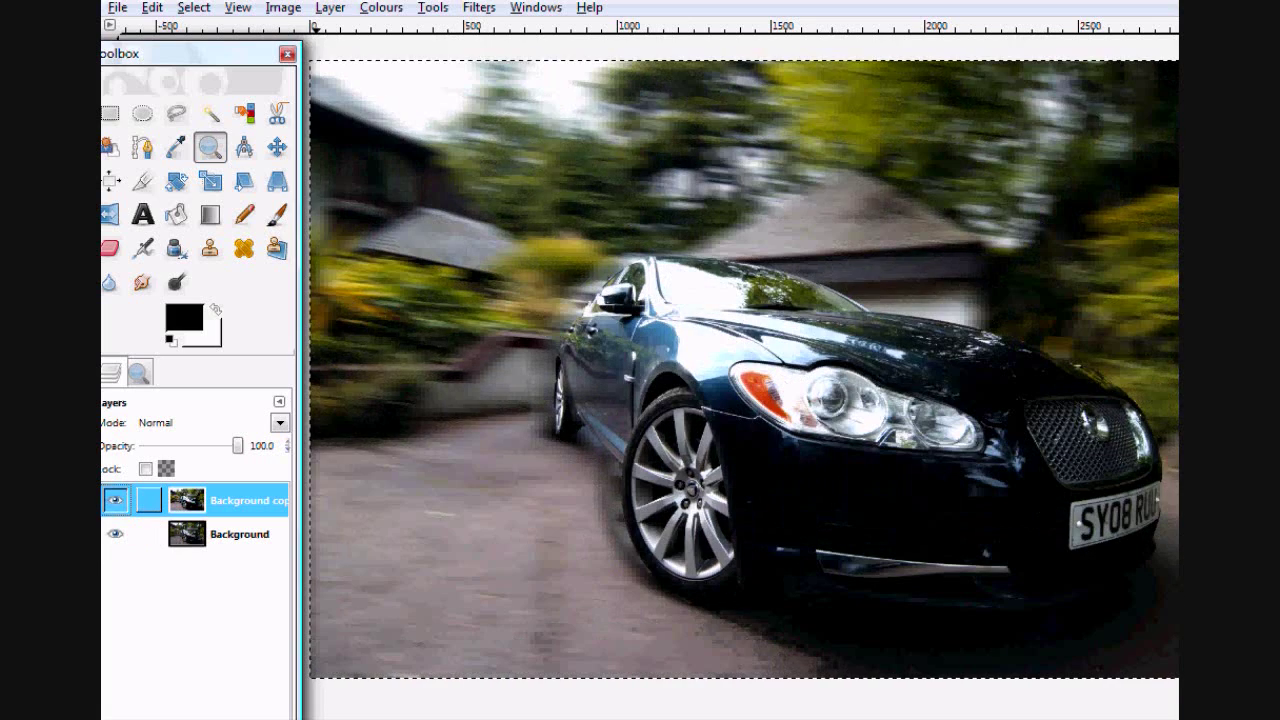
pyautogui.click(115, 500)
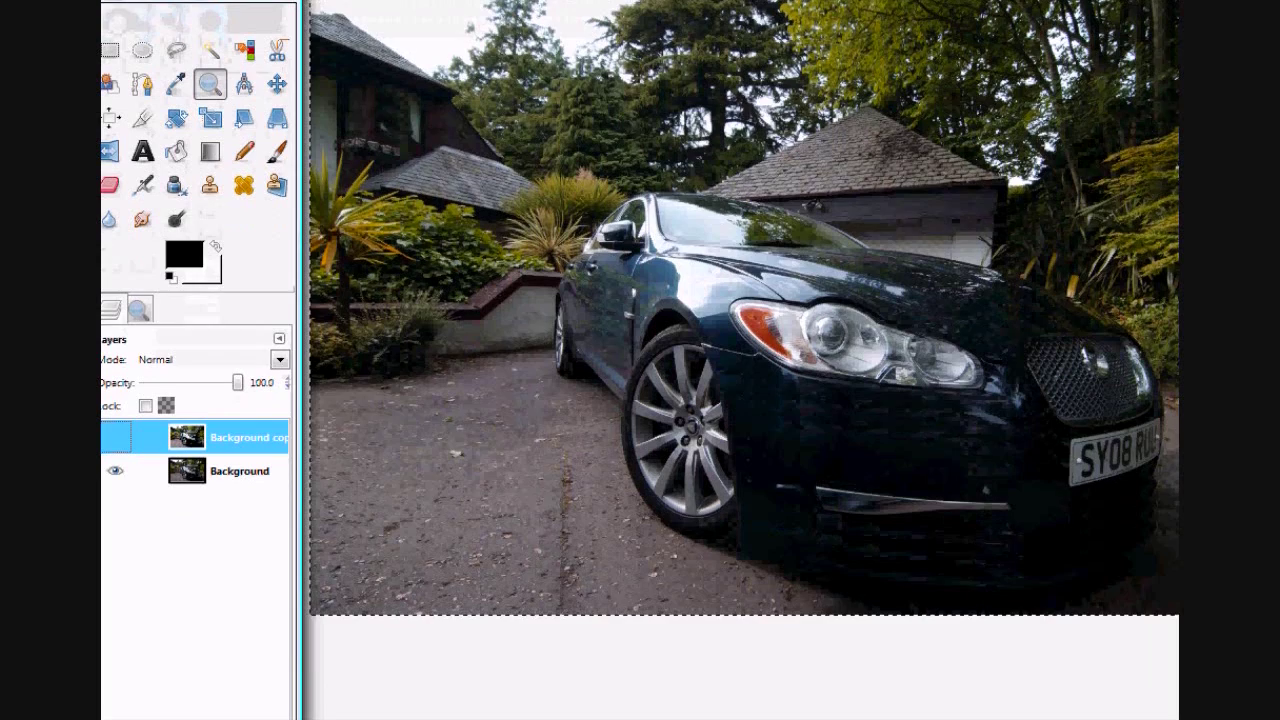
pyautogui.click(115, 437)
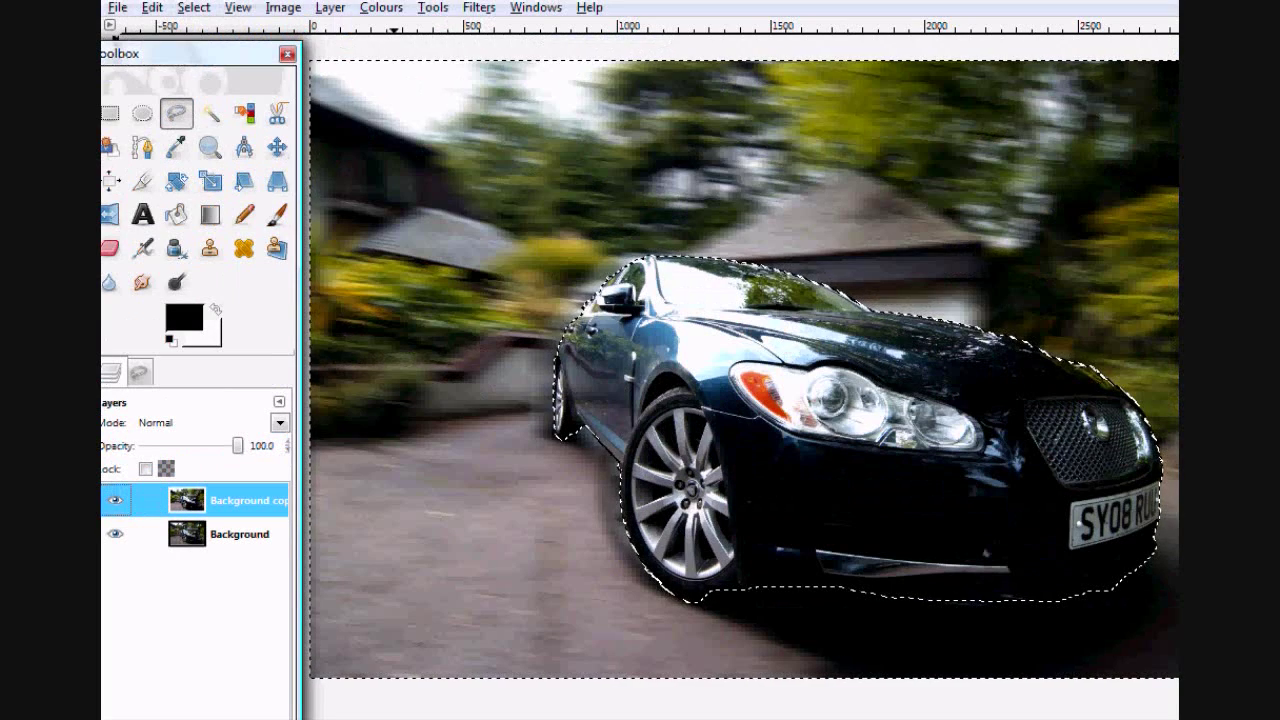
pyautogui.click(381, 7)
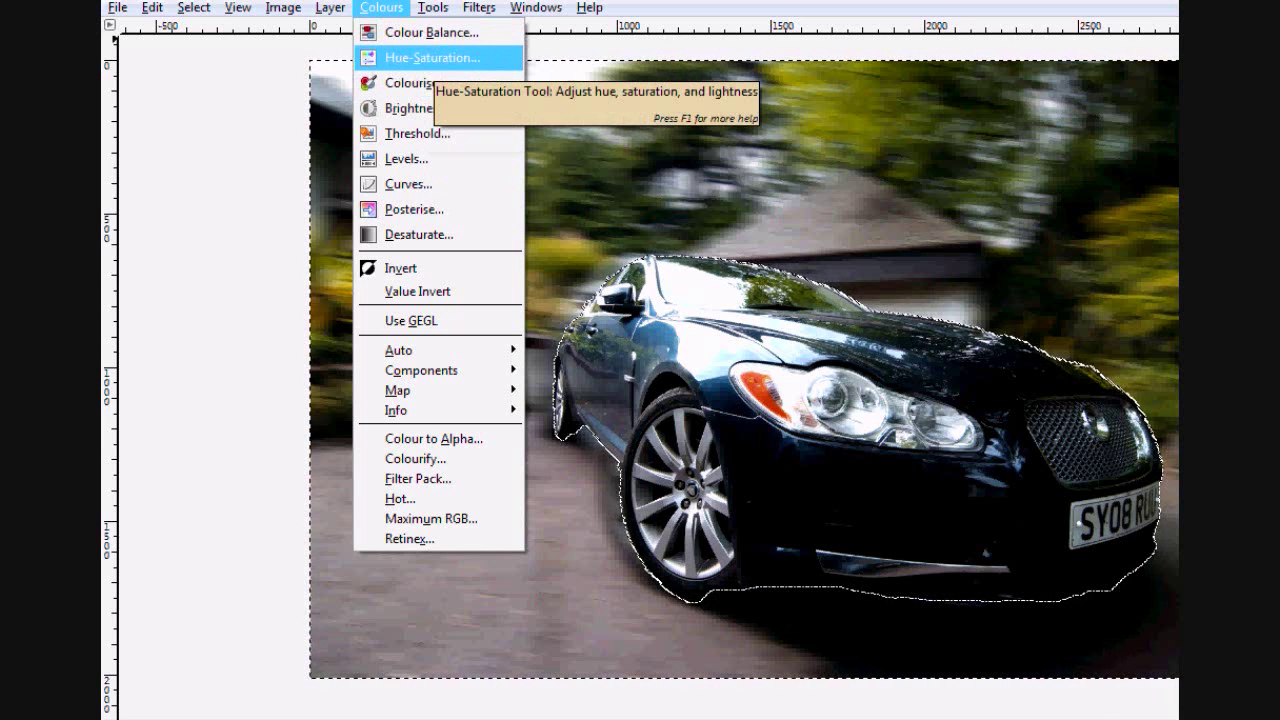
# Step: Set the background's Hue-Saturation to Saturation -100 and Lightness -33
pyautogui.click(430, 58)
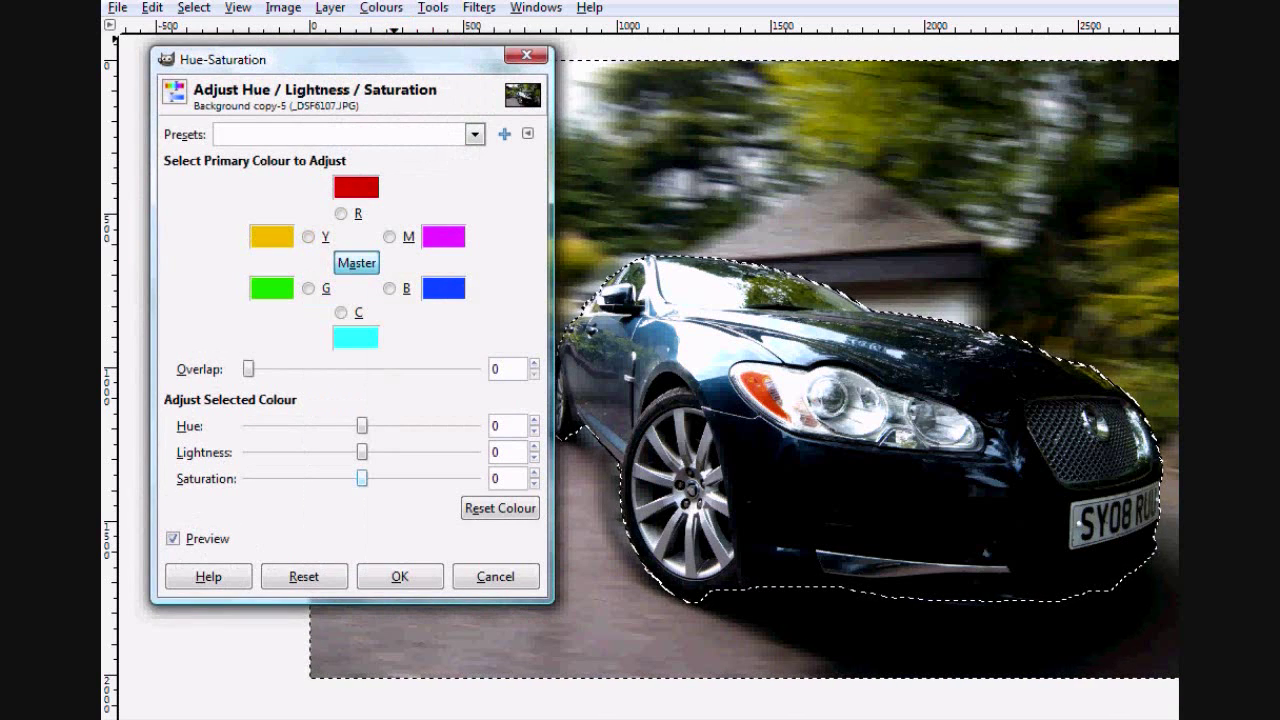
pyautogui.moveTo(362, 478); pyautogui.dragTo(257, 478)
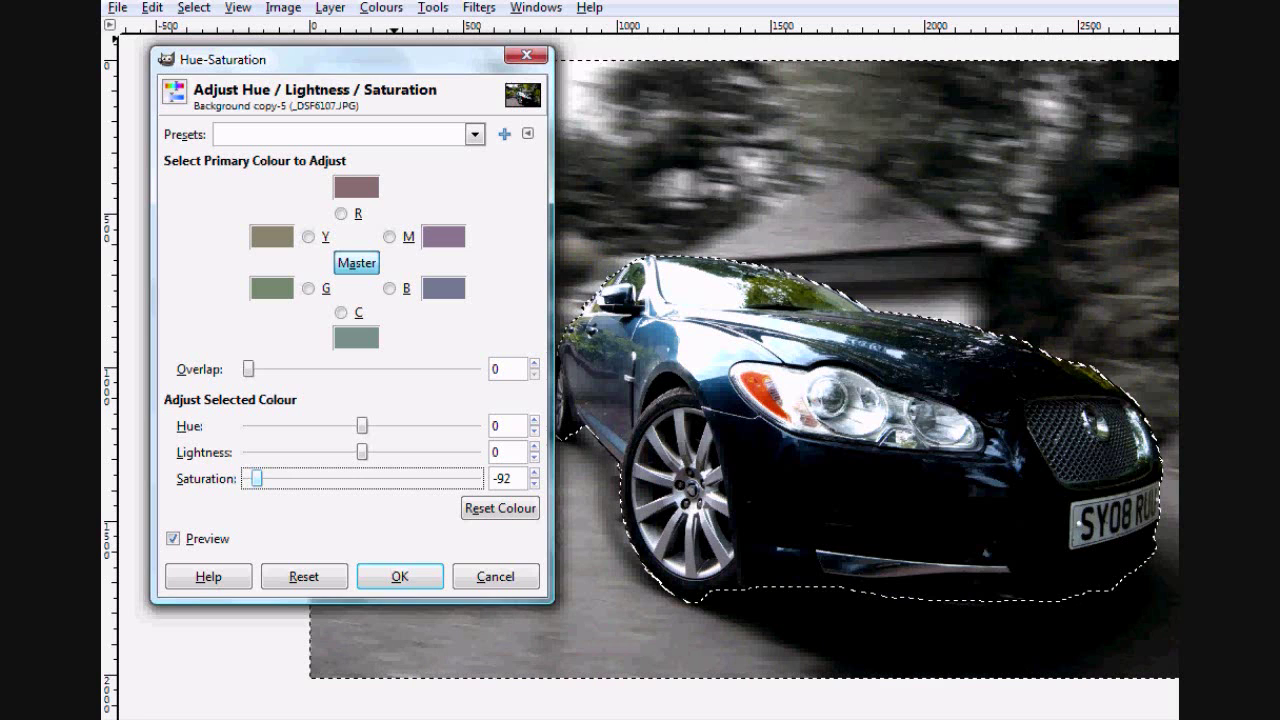
pyautogui.moveTo(362, 452); pyautogui.dragTo(323, 452)
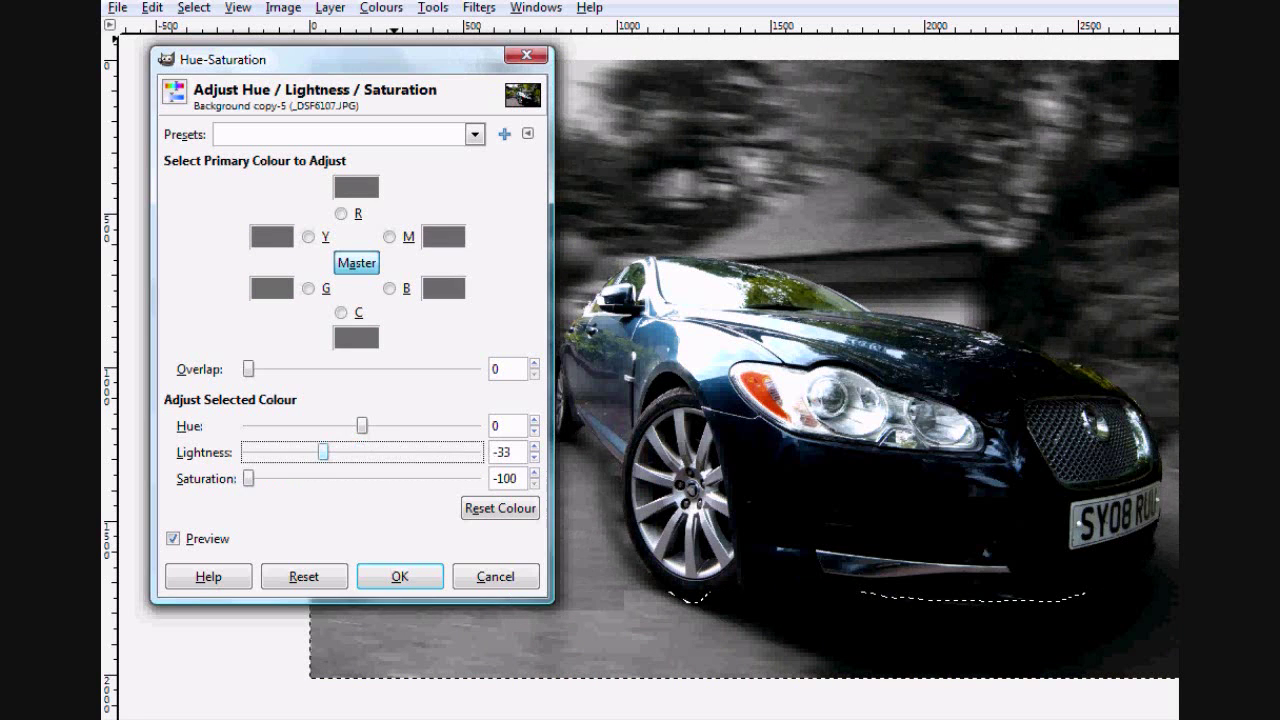
pyautogui.click(399, 576)
# Step: Clear the car selection with Select > None
pyautogui.click(193, 7)
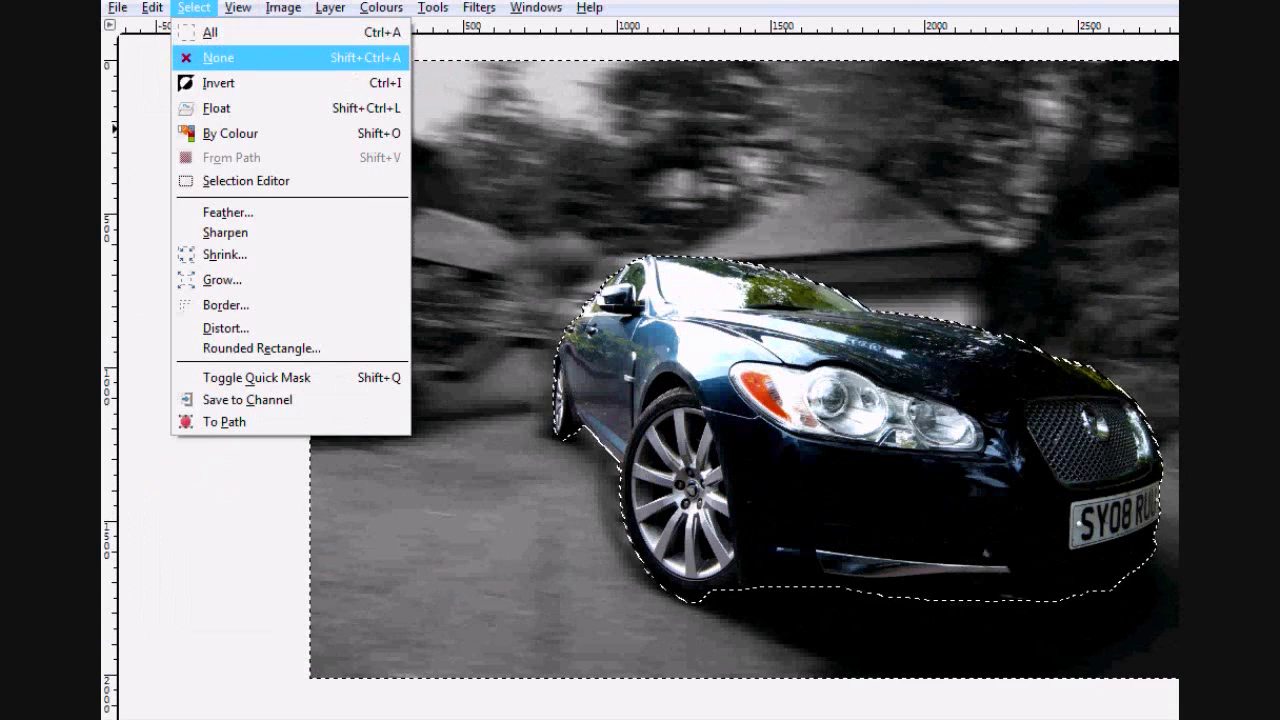
pyautogui.click(217, 57)
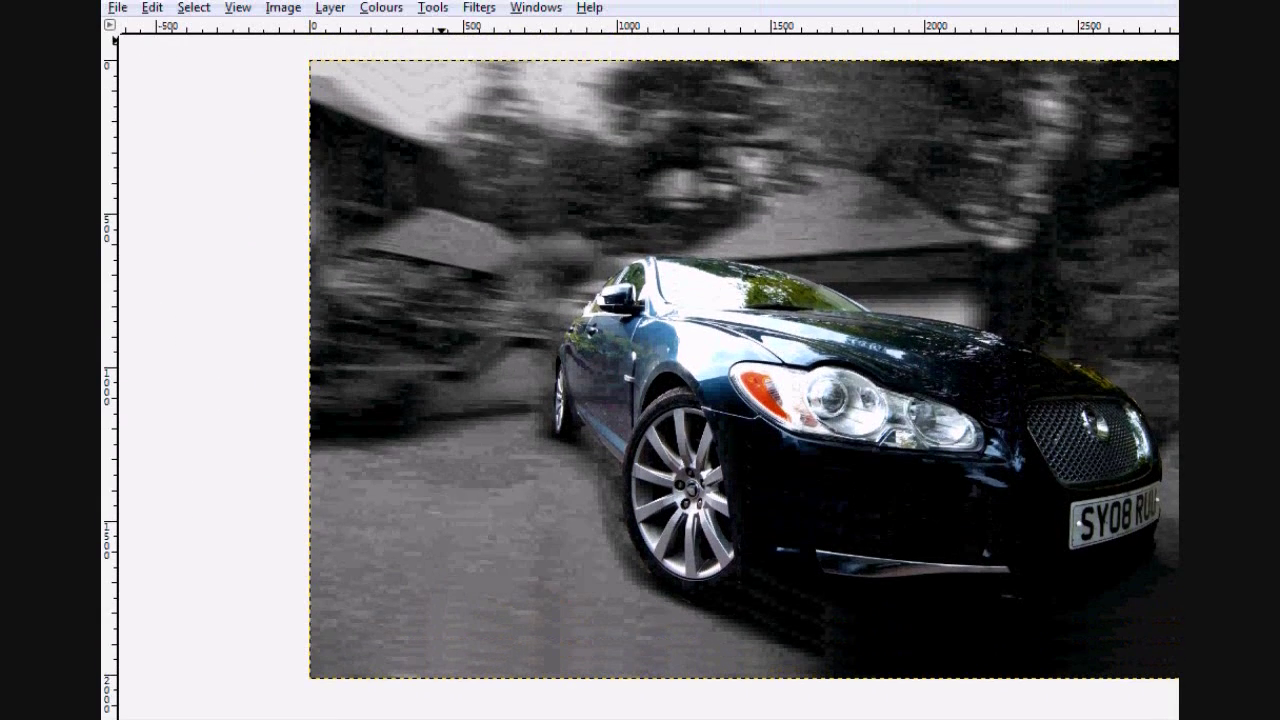
pyautogui.click(433, 7)
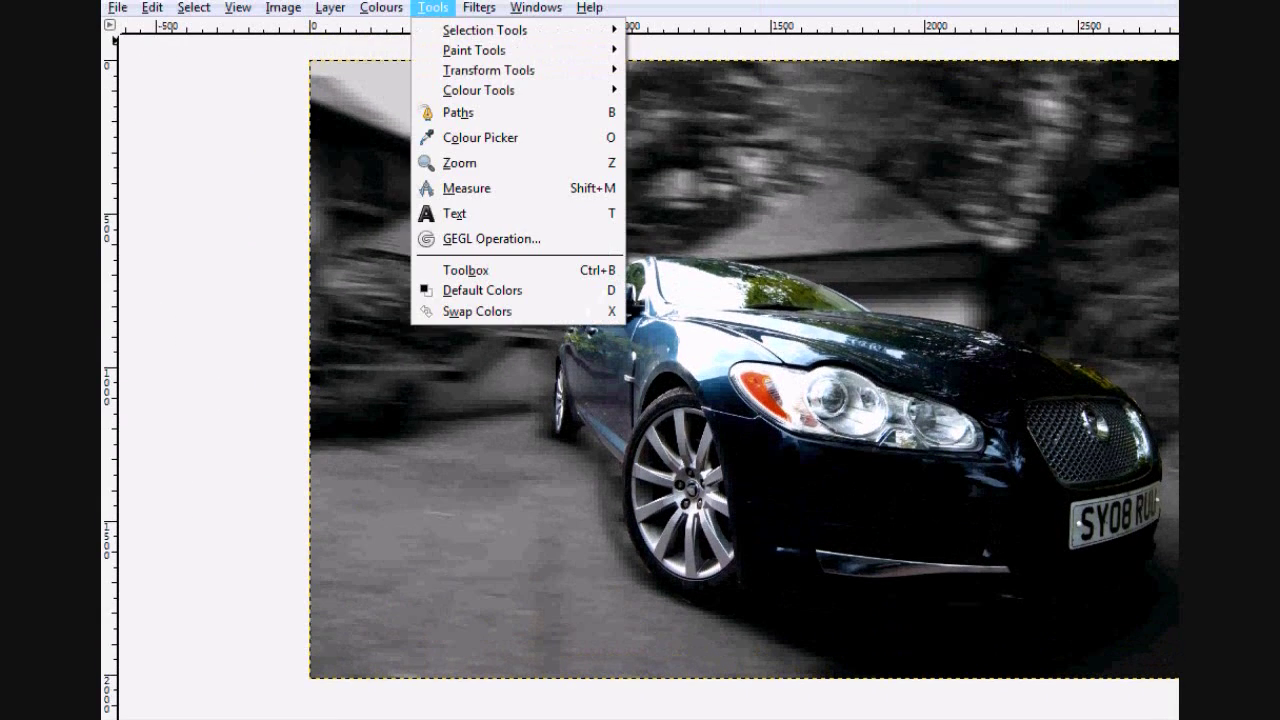
pyautogui.moveTo(381, 7)
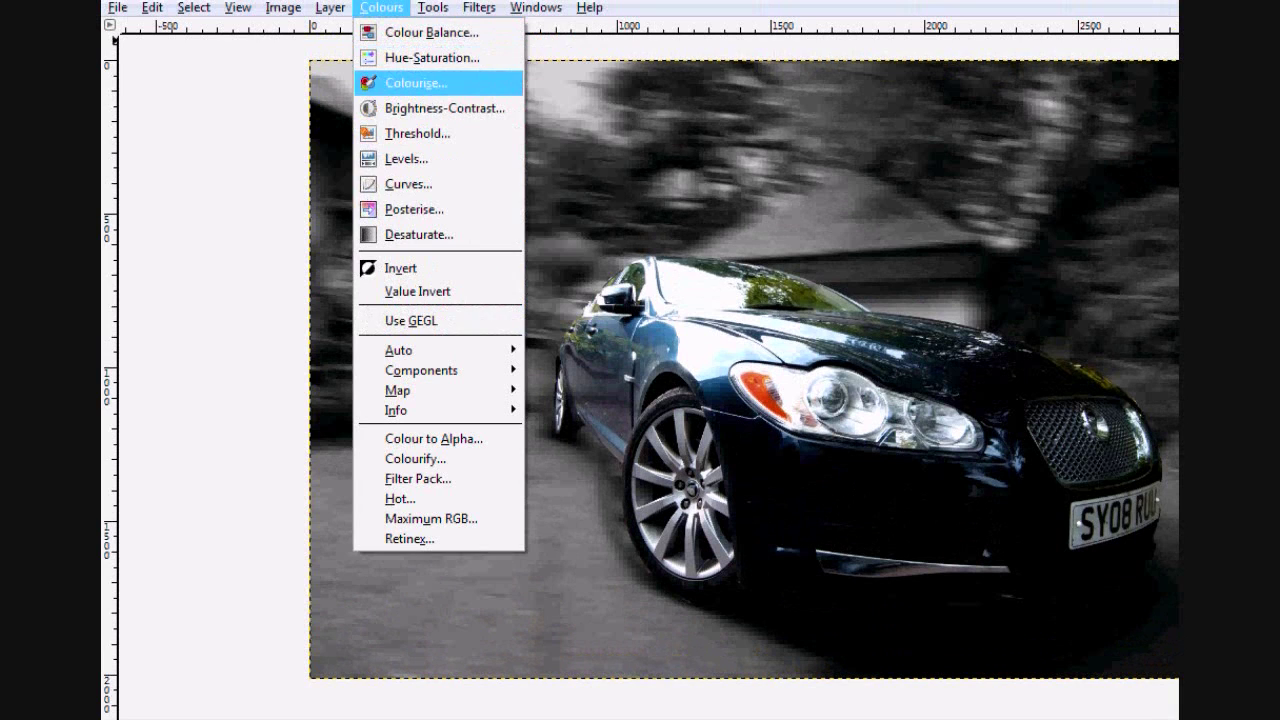
# Step: Apply an S-shaped Value curve in Curves, lifting the highlights and dipping the shadows
pyautogui.click(408, 184)
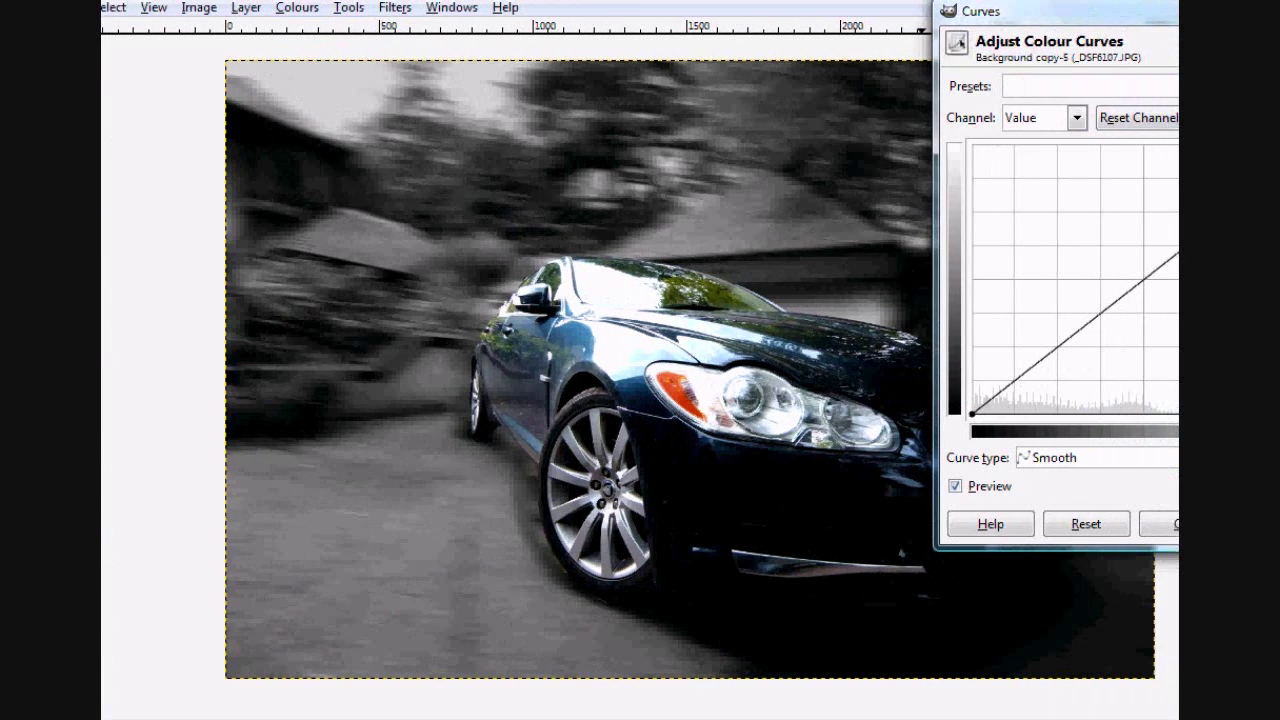
pyautogui.moveTo(1090, 217)
pyautogui.mouseDown()
pyautogui.moveTo(1090, 179)
pyautogui.moveTo(1091, 208)
pyautogui.mouseUp()
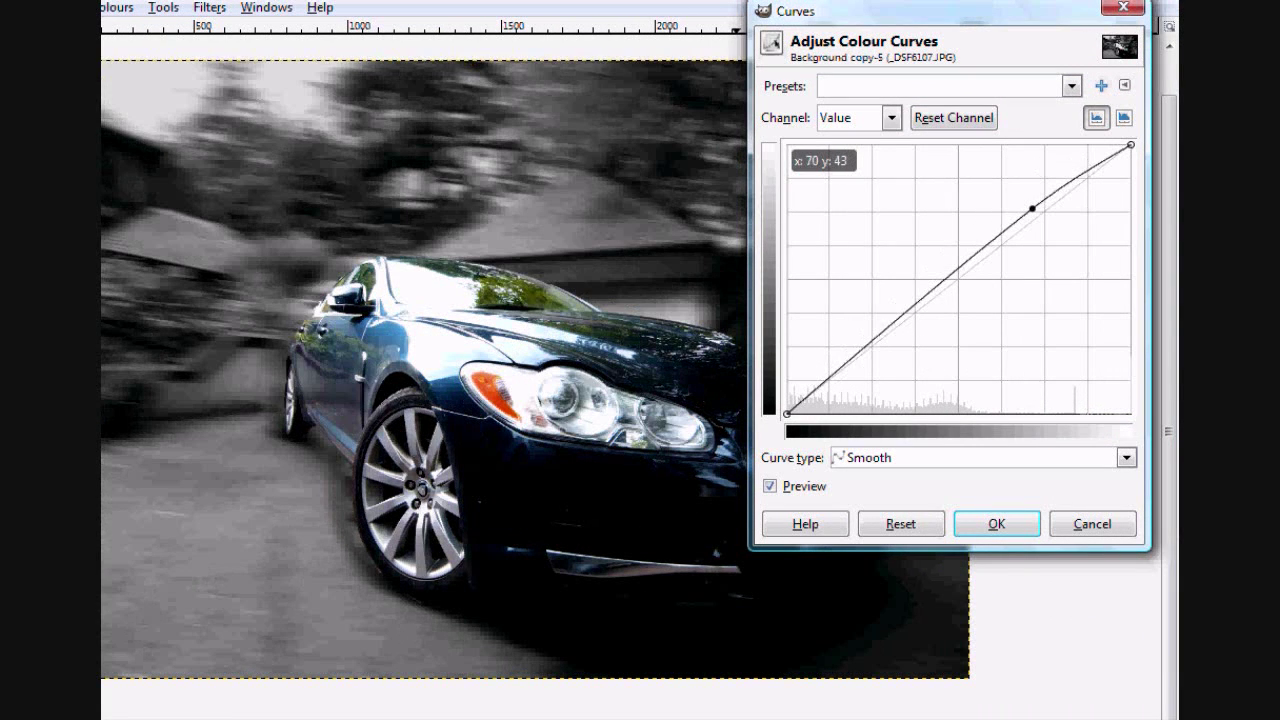
pyautogui.click(872, 398)
pyautogui.moveTo(872, 398); pyautogui.dragTo(859, 371)
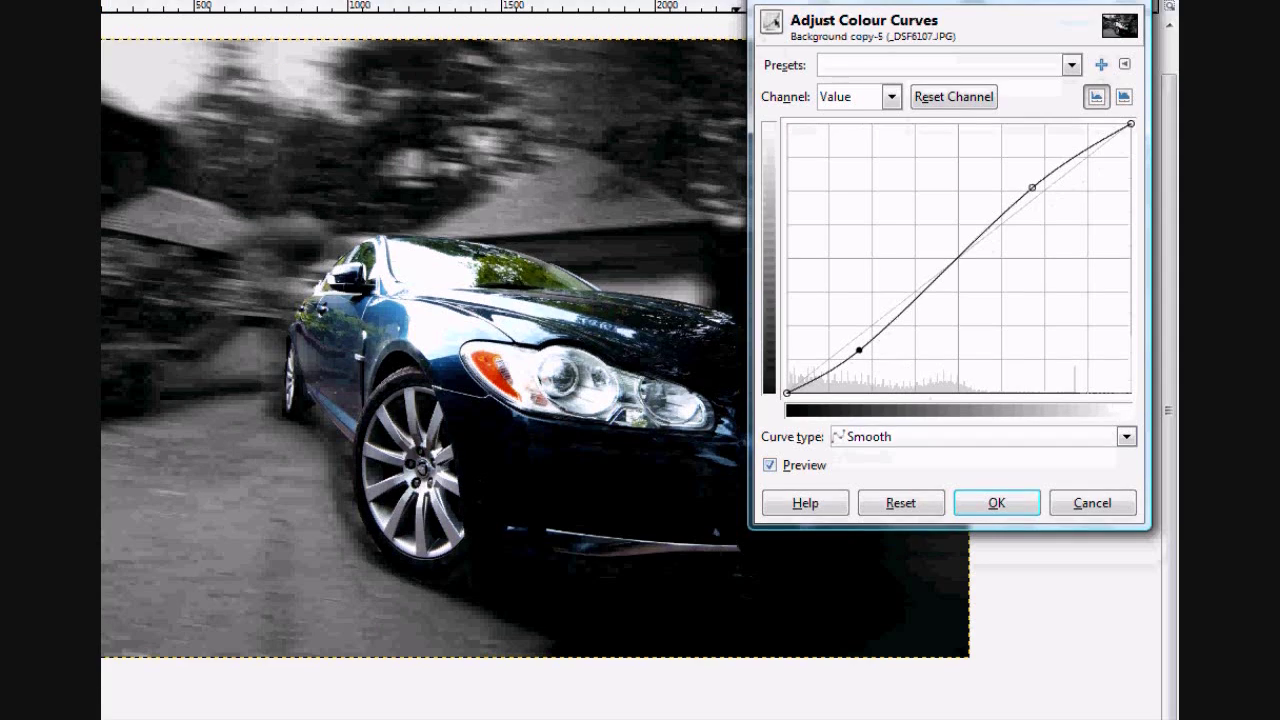
pyautogui.press('Return')
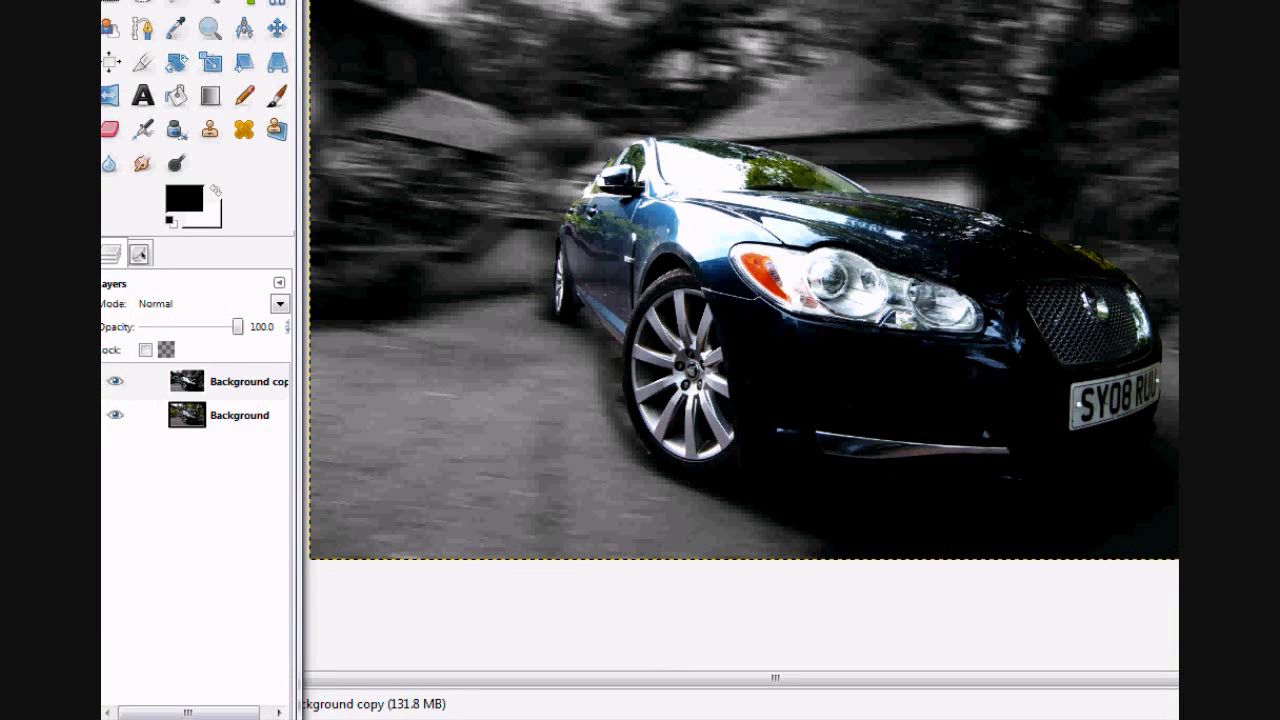
# Step: Hide the edited layer to compare, then merge all layers into a single layer
pyautogui.click(115, 381)
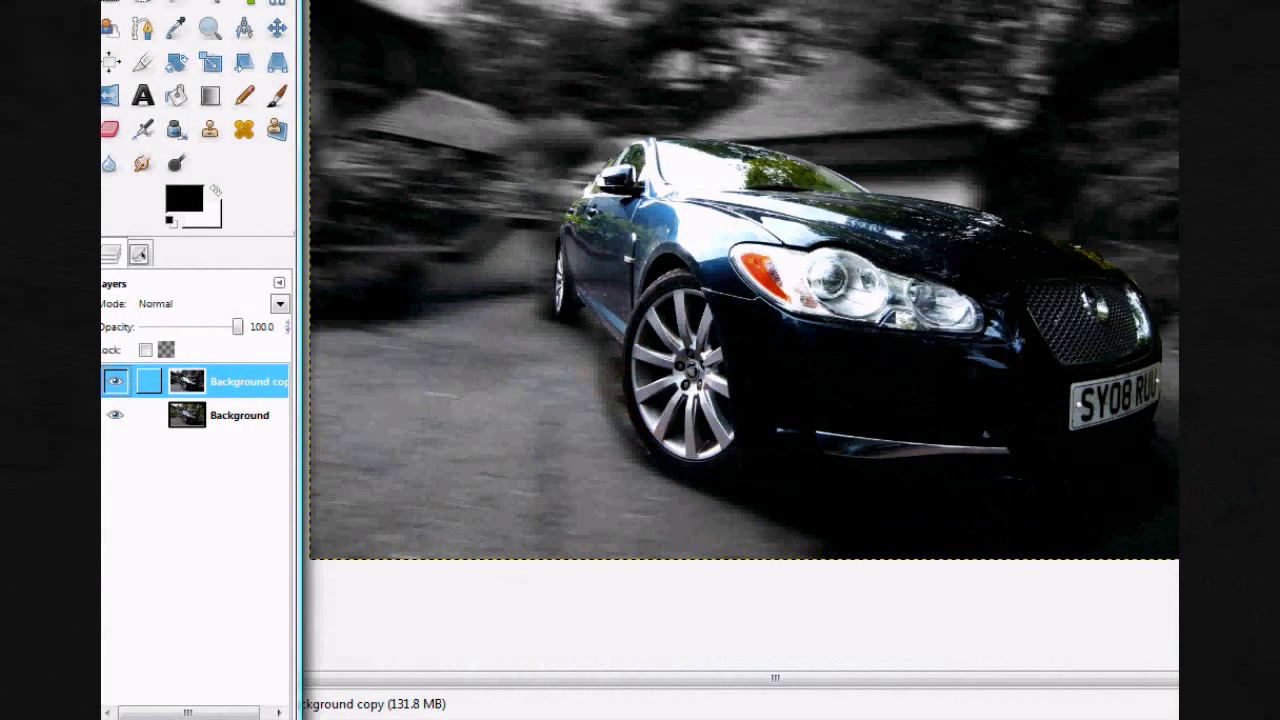
pyautogui.rightClick(185, 381)
pyautogui.click(263, 417)
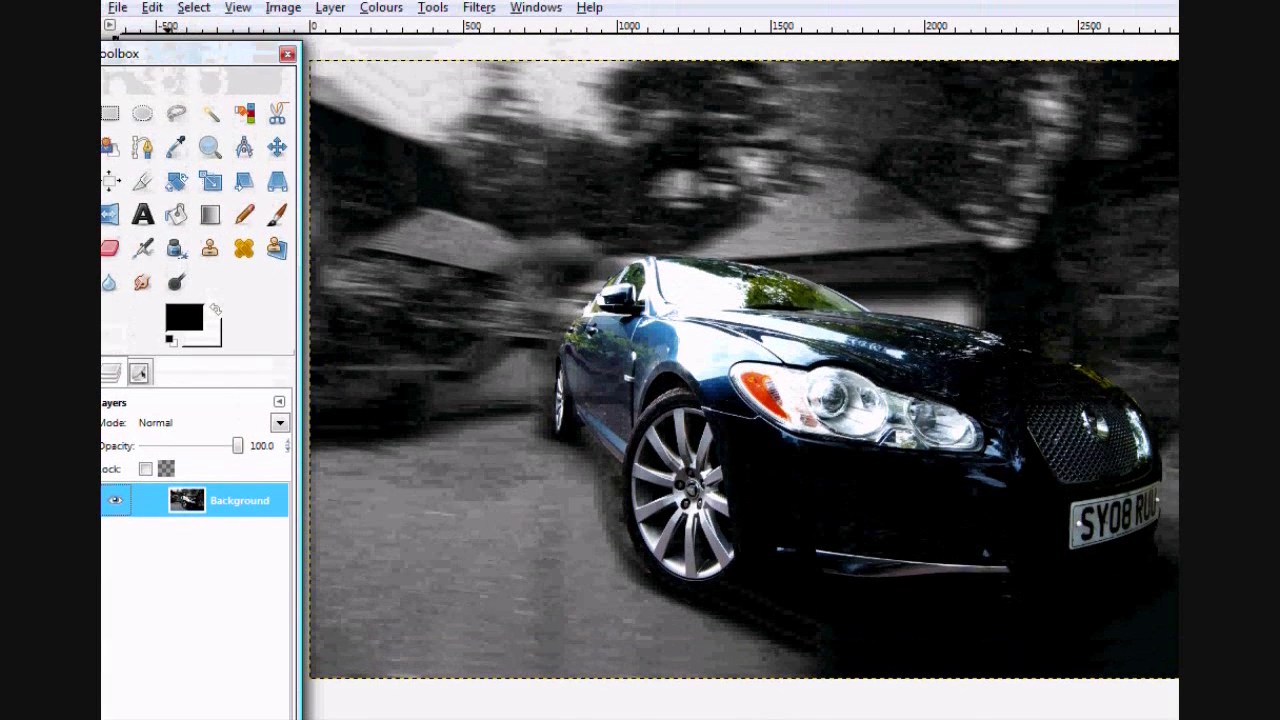
# Step: Save the edited Jaguar photo to the Desktop as cool car.JPG with the JPEG options
pyautogui.click(118, 7)
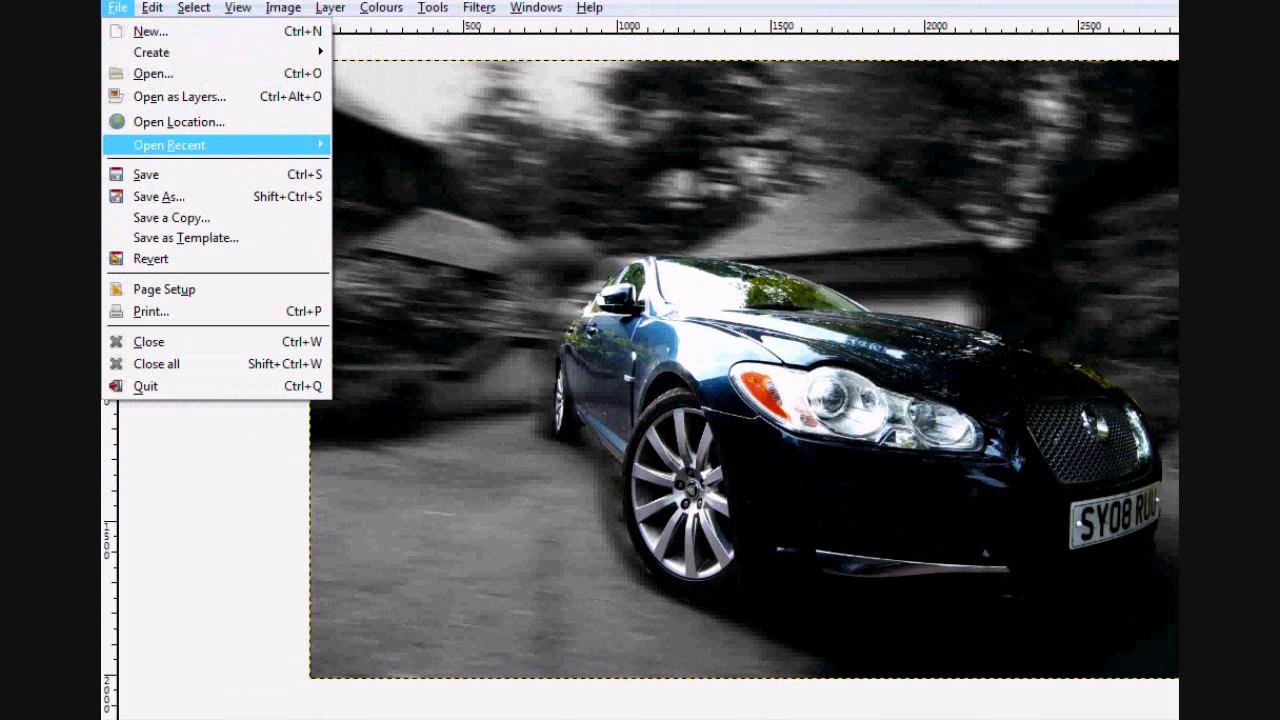
pyautogui.click(118, 7)
pyautogui.write('o')
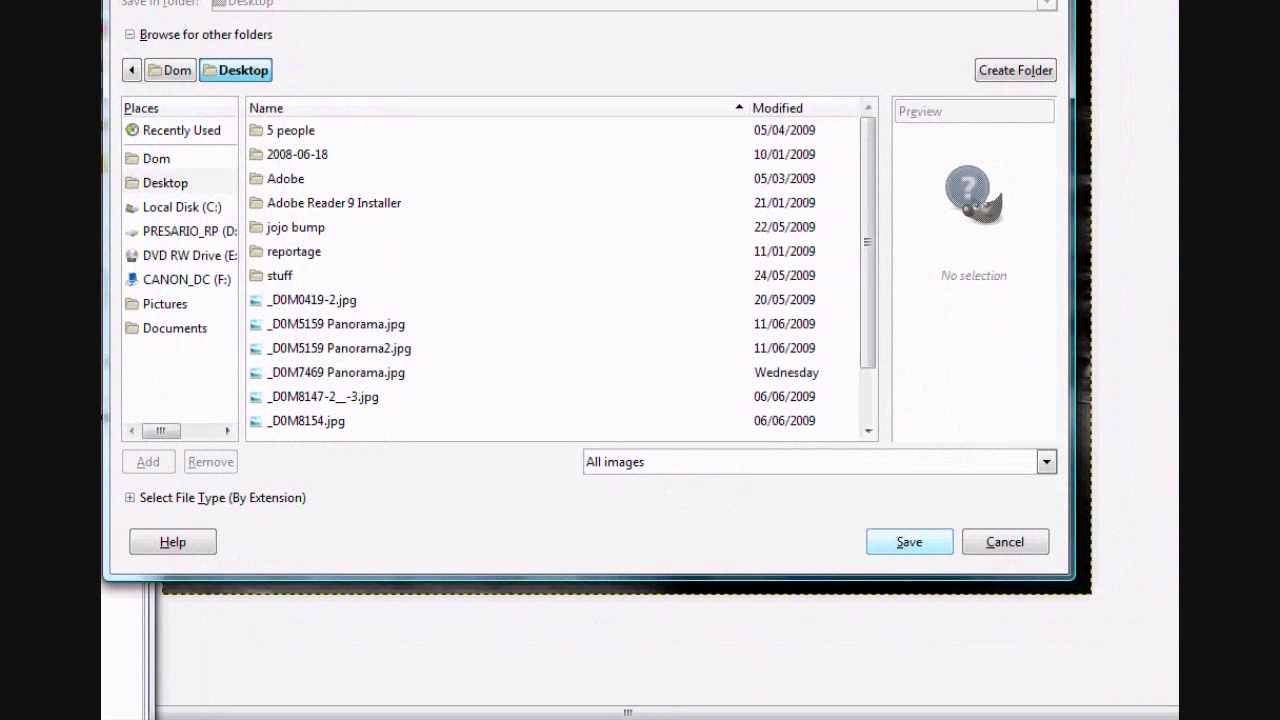
pyautogui.press('Return')
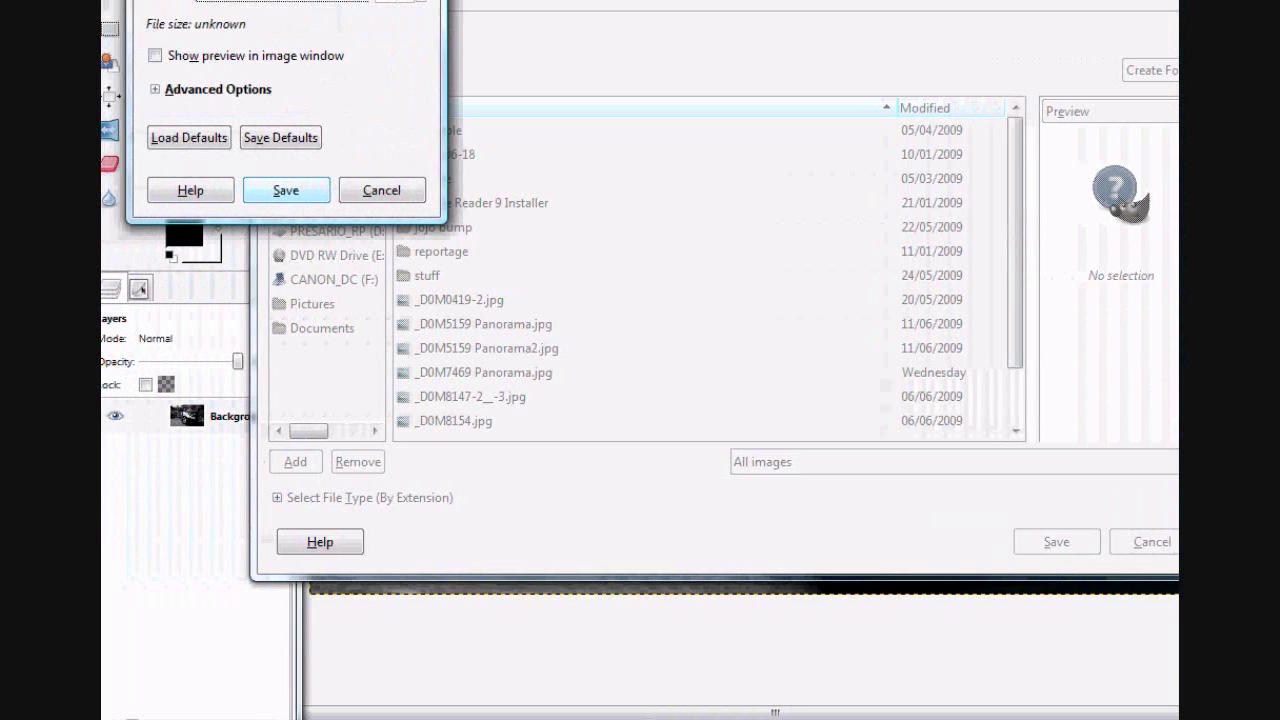
pyautogui.click(280, 190)
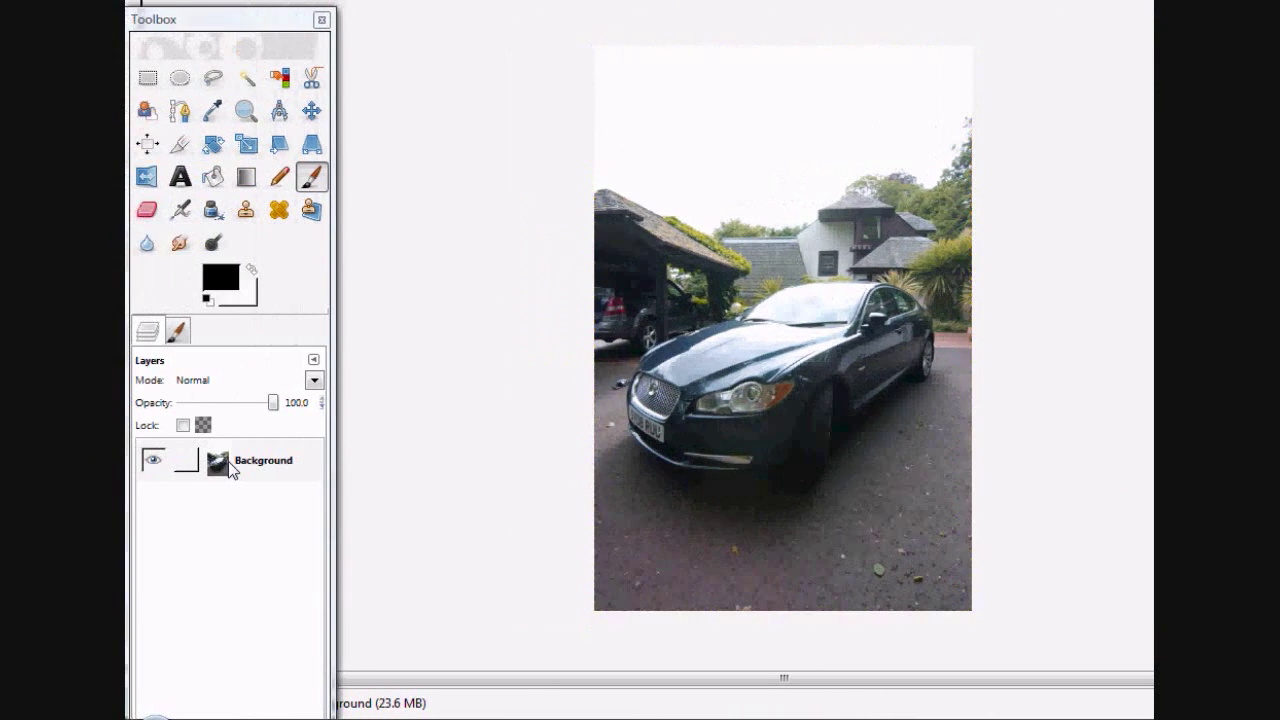
# Step: Duplicate the Background layer, select all, and apply a Linear motion blur (length 99, angle 178)
pyautogui.rightClick(224, 466)
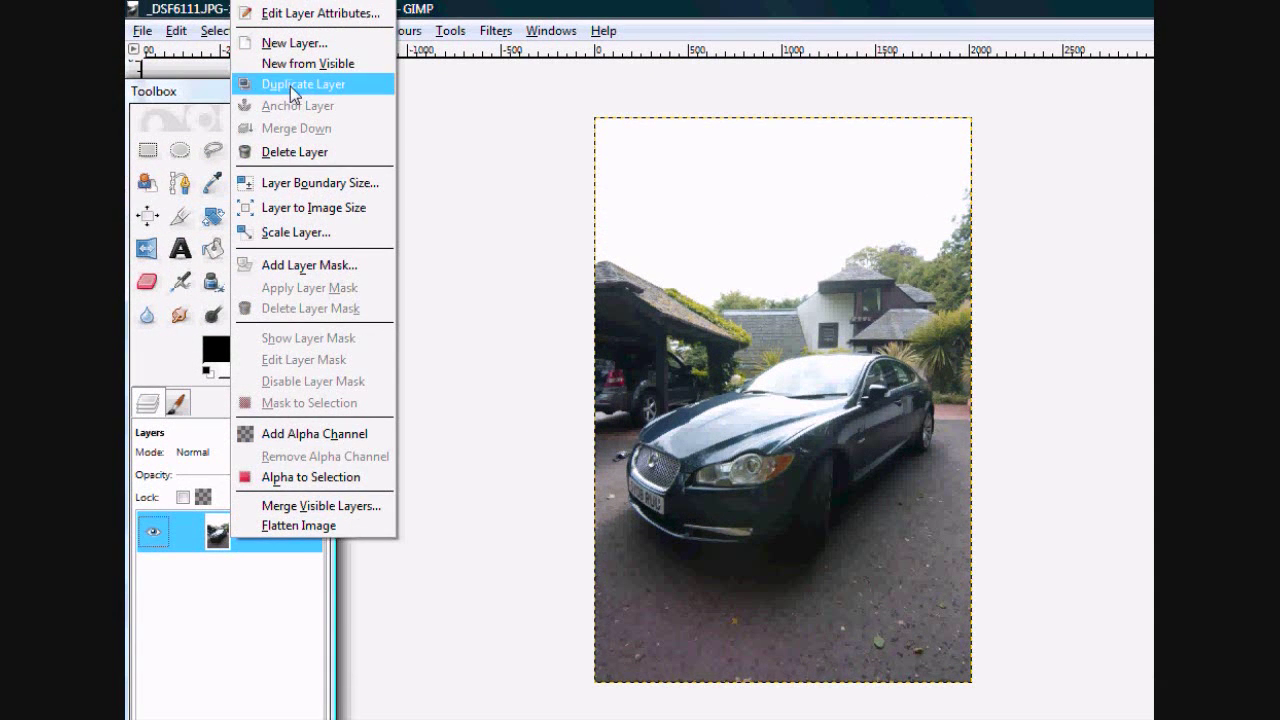
pyautogui.click(290, 86)
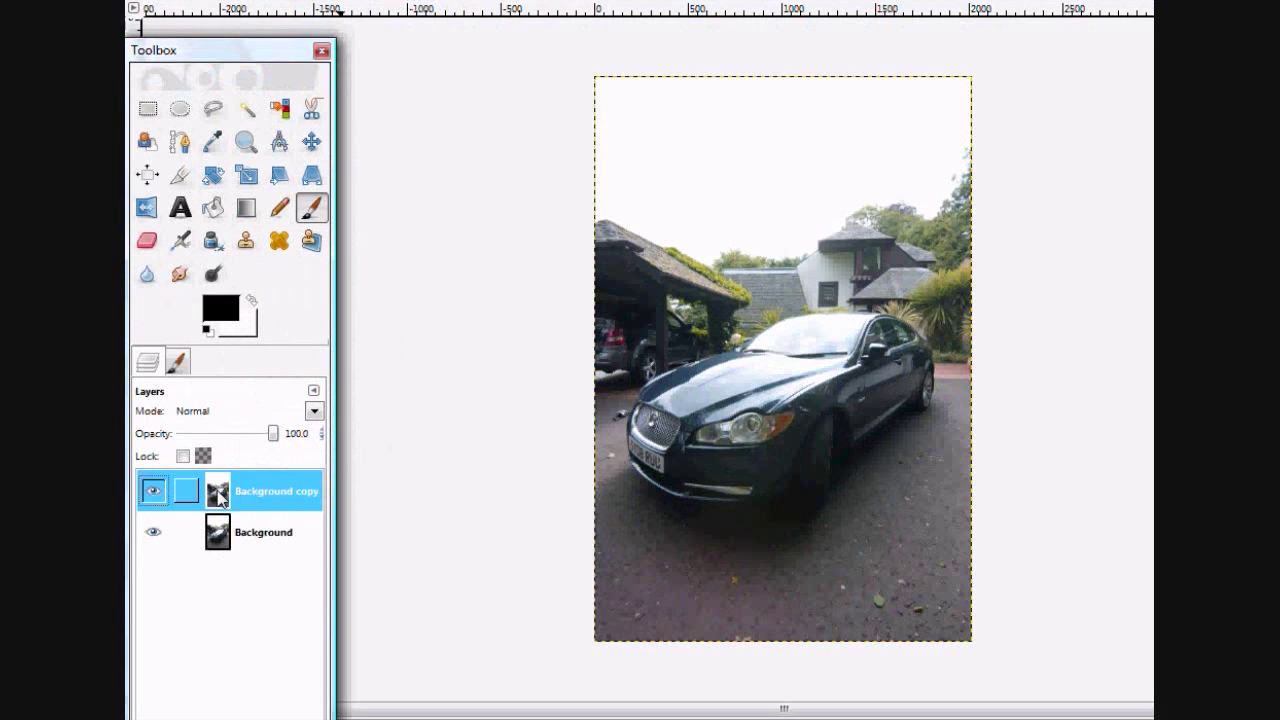
pyautogui.click(216, 30)
pyautogui.click(231, 56)
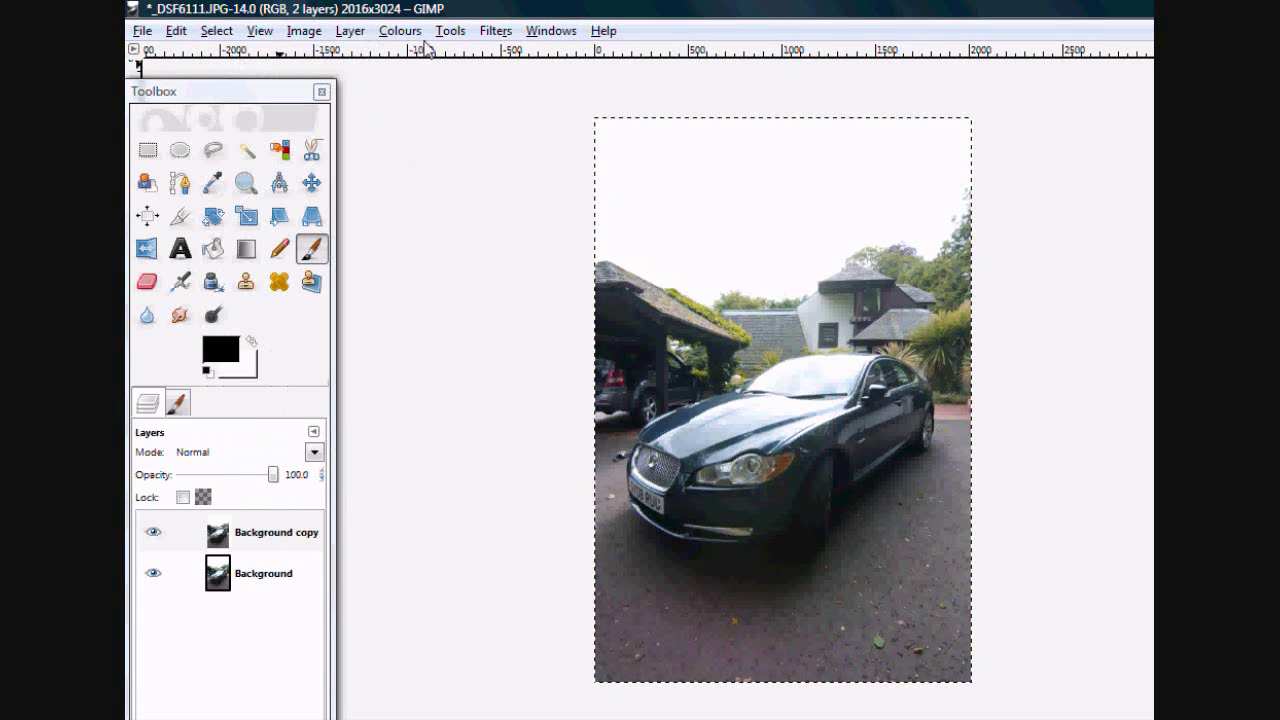
pyautogui.click(462, 30)
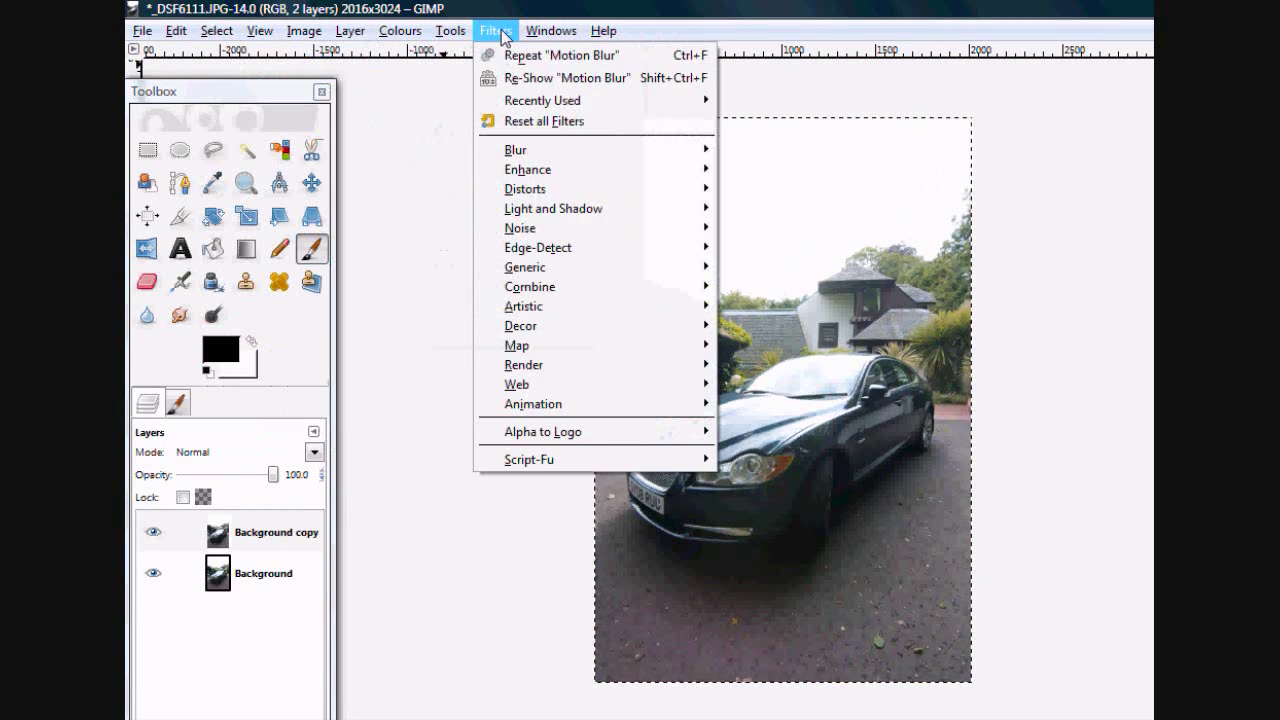
pyautogui.moveTo(540, 150)
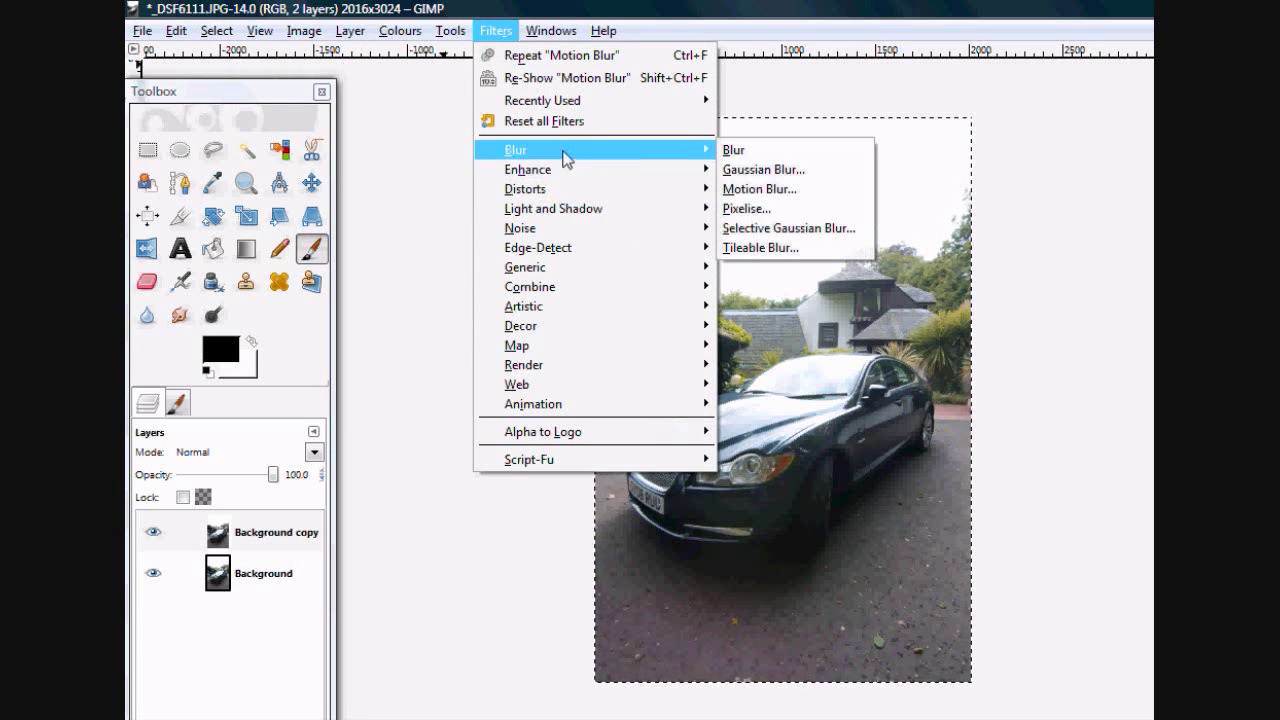
pyautogui.click(748, 189)
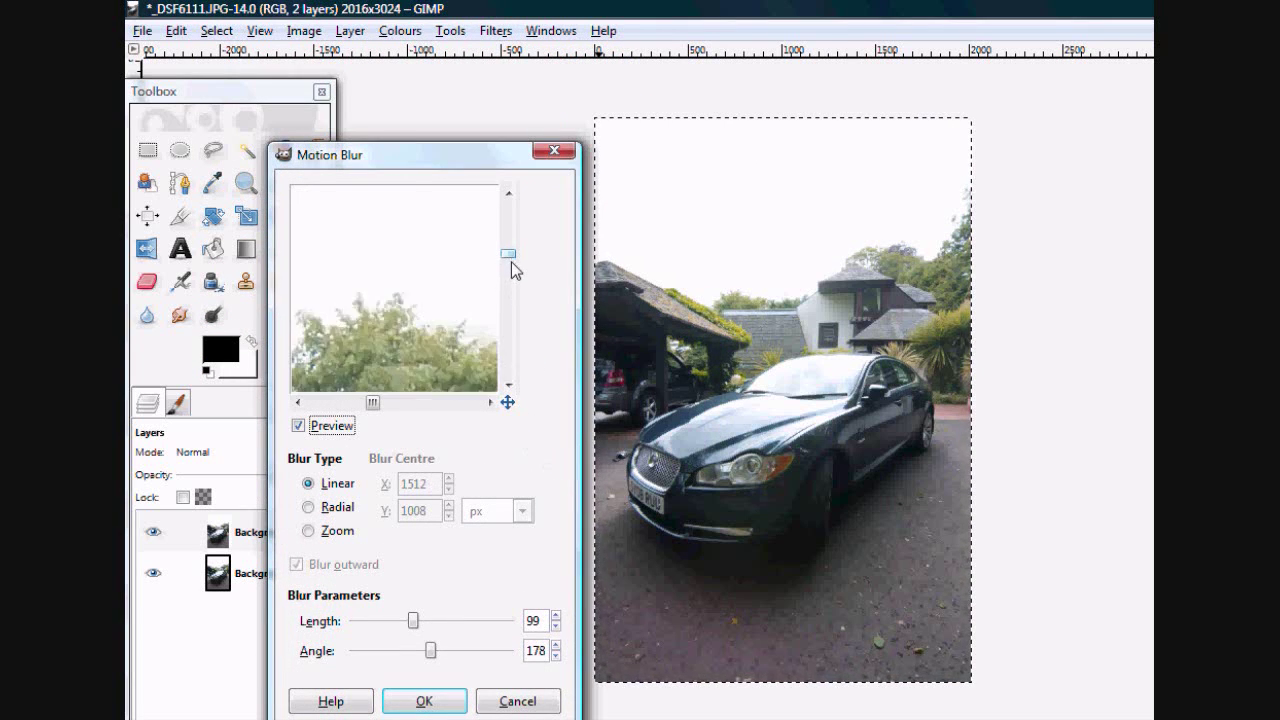
pyautogui.moveTo(511, 261); pyautogui.dragTo(511, 290)
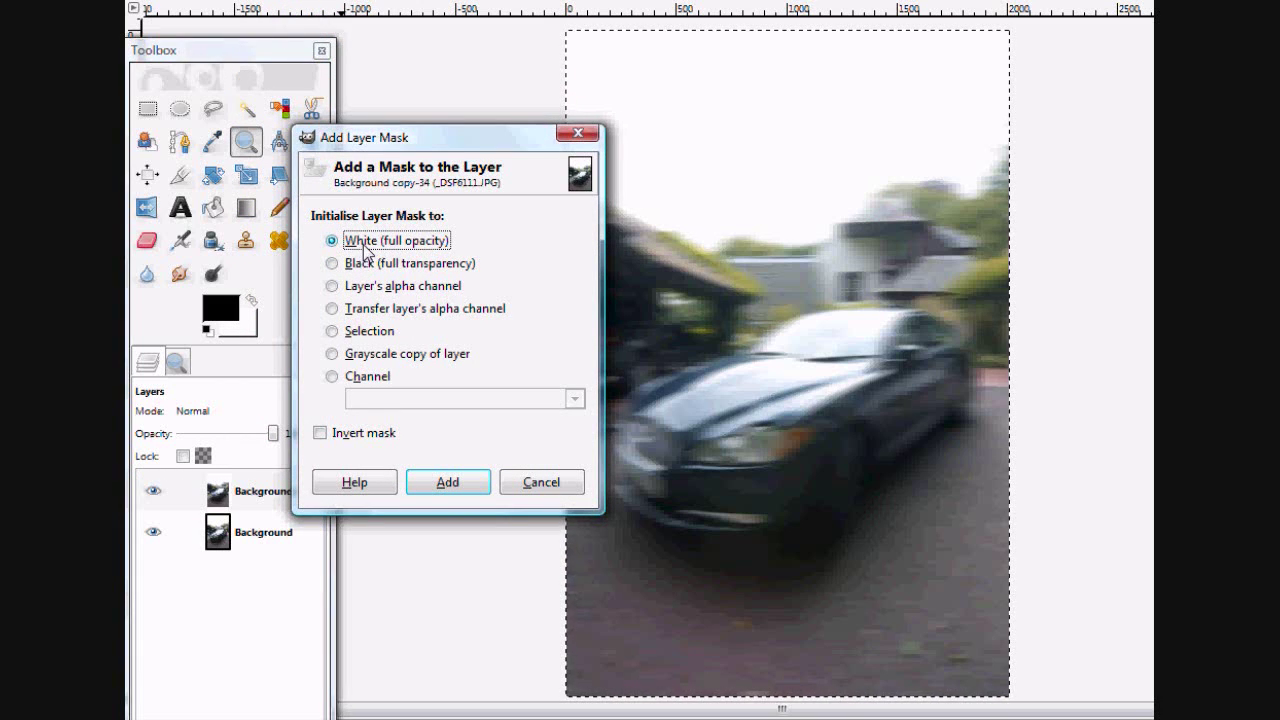
# Step: Add a white layer mask to the blurred copy and zoom in on the car's bonnet
pyautogui.click(444, 484)
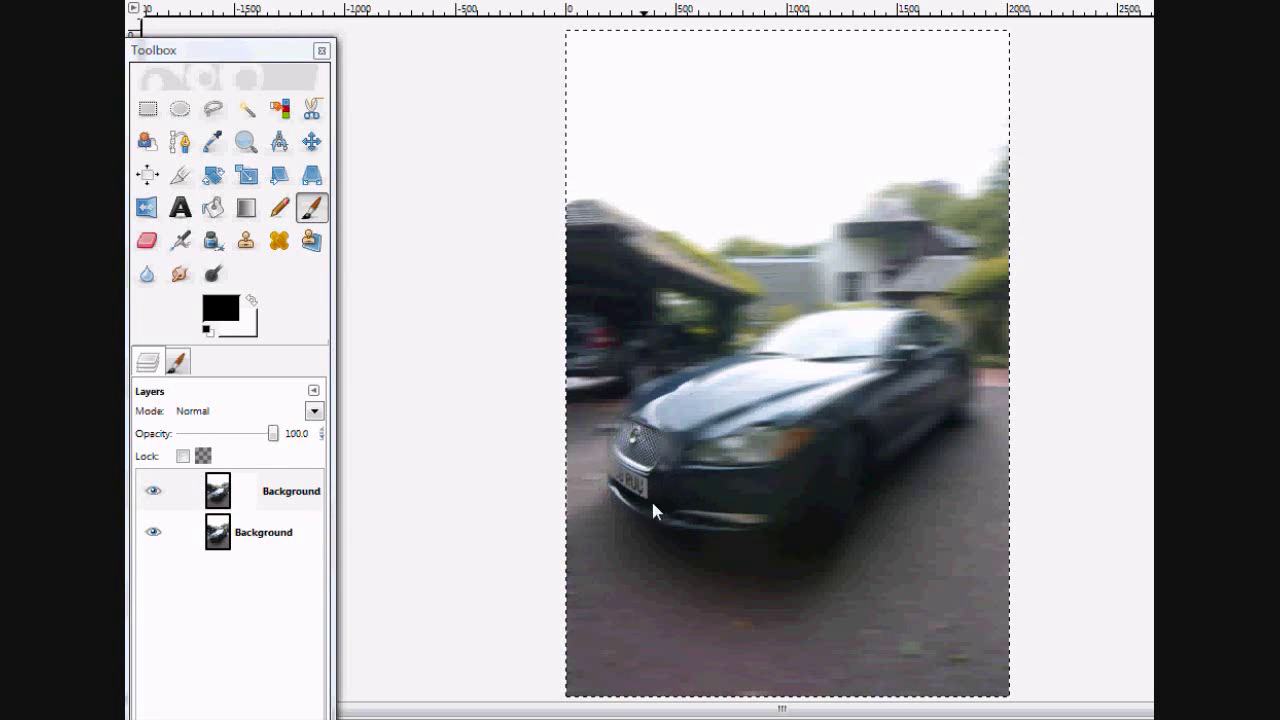
pyautogui.click(177, 361)
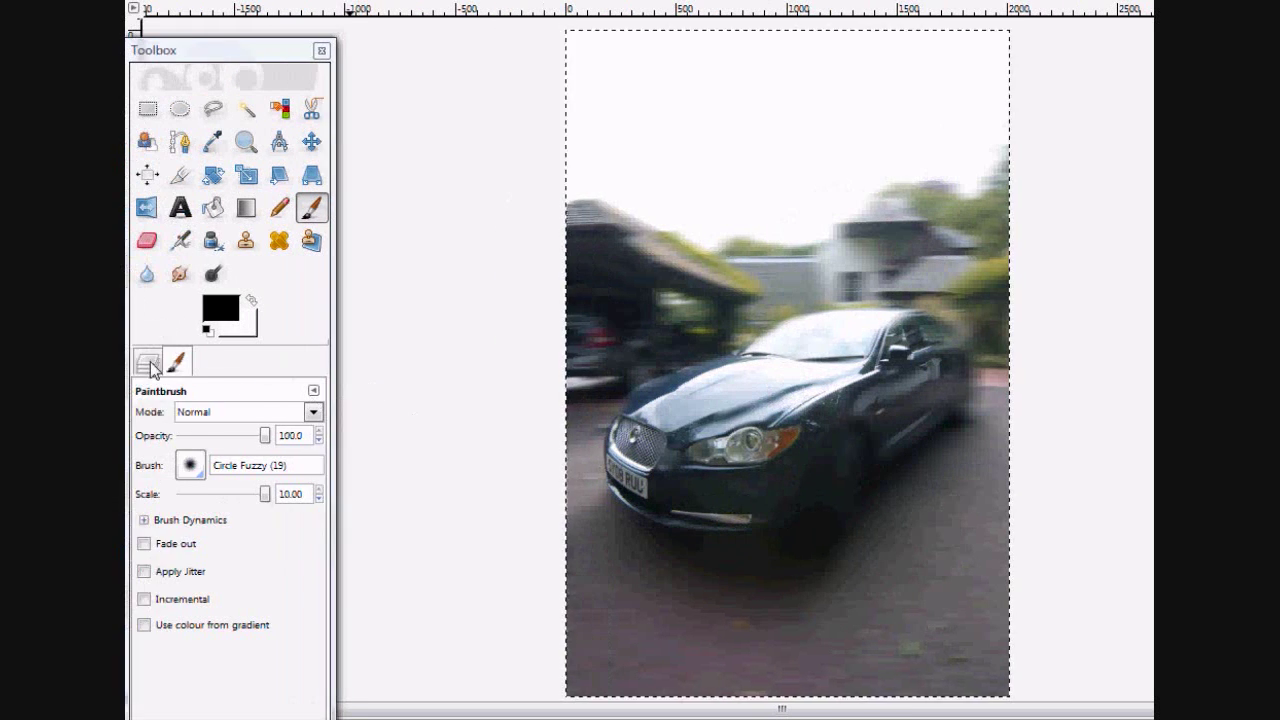
pyautogui.click(147, 361)
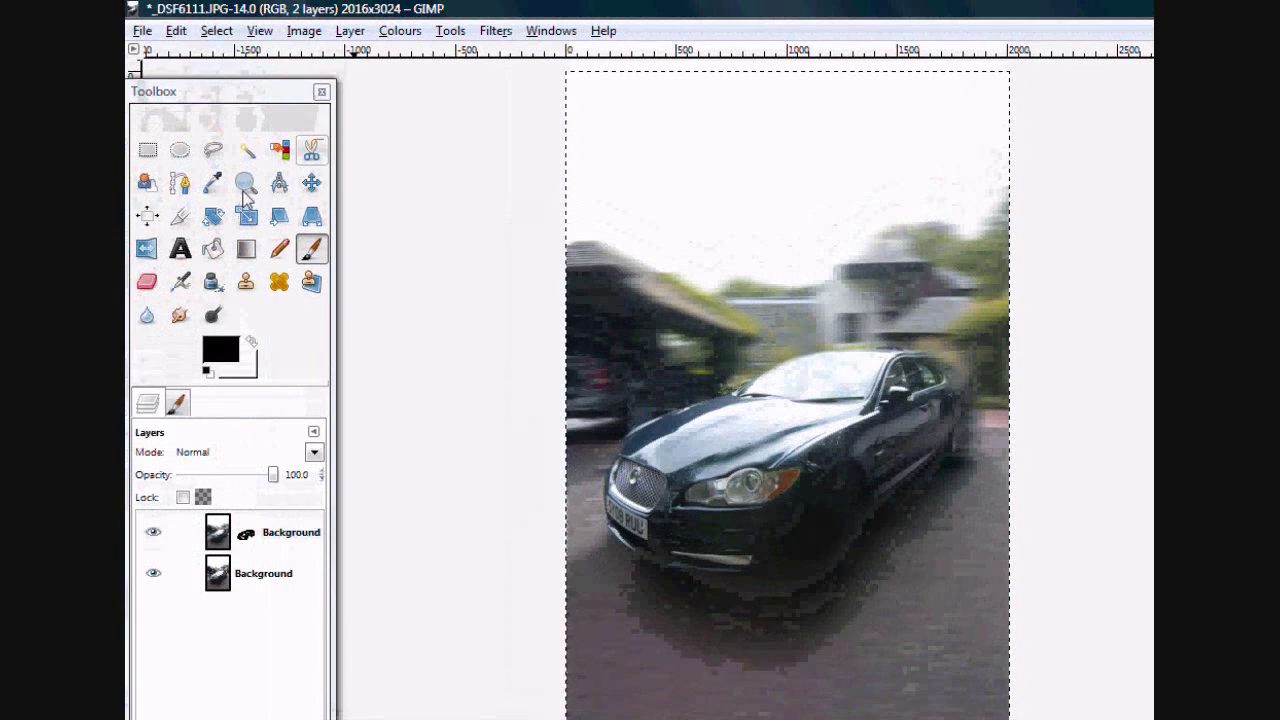
pyautogui.click(246, 182)
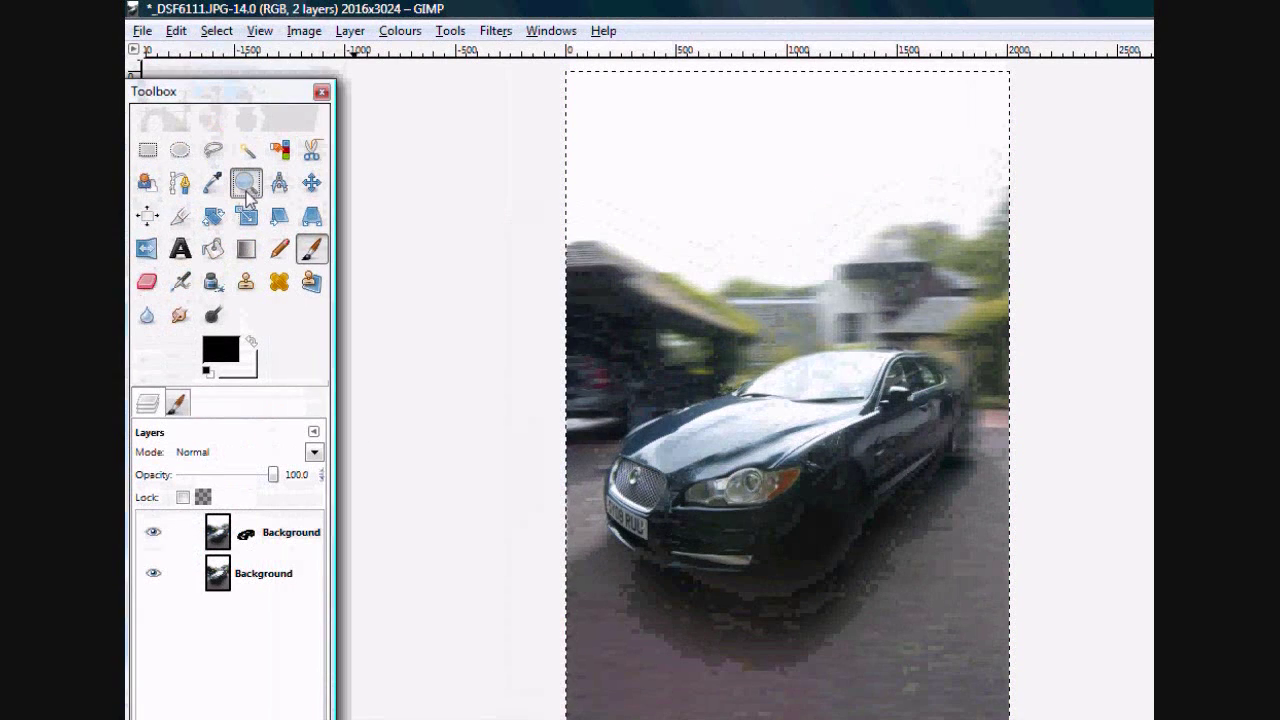
pyautogui.moveTo(620, 360); pyautogui.dragTo(808, 457)
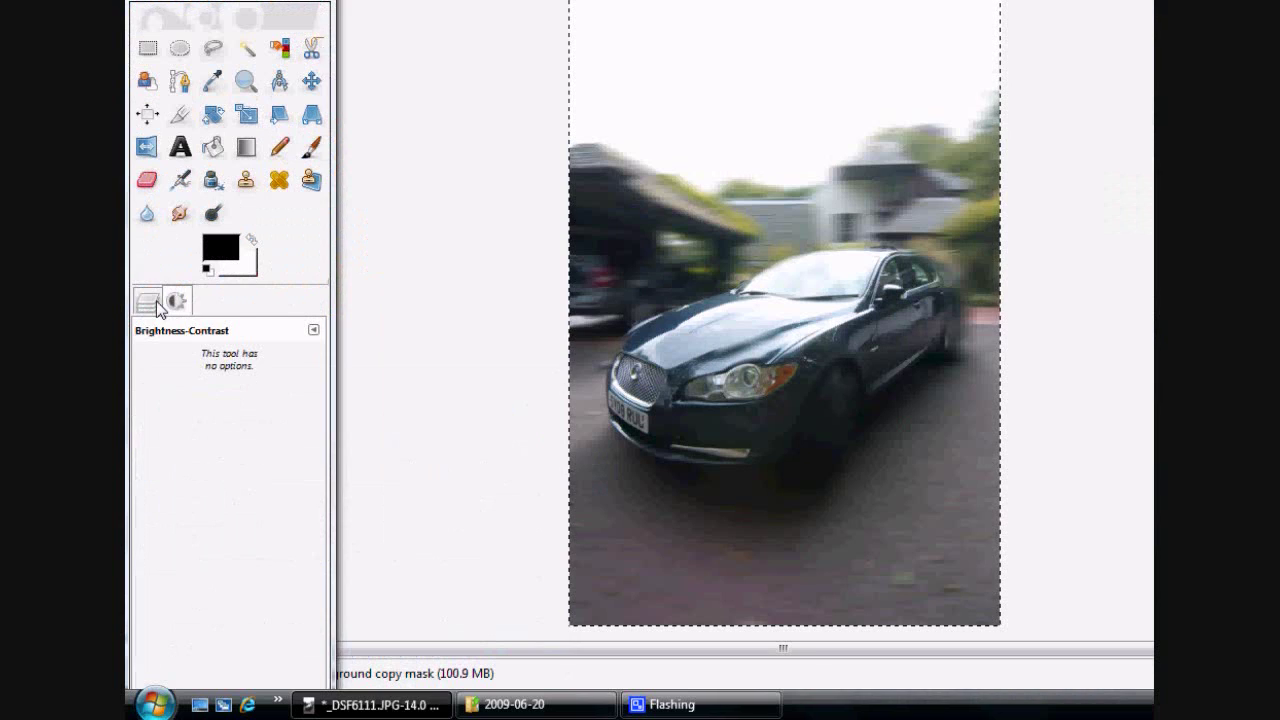
pyautogui.click(147, 302)
pyautogui.click(155, 431)
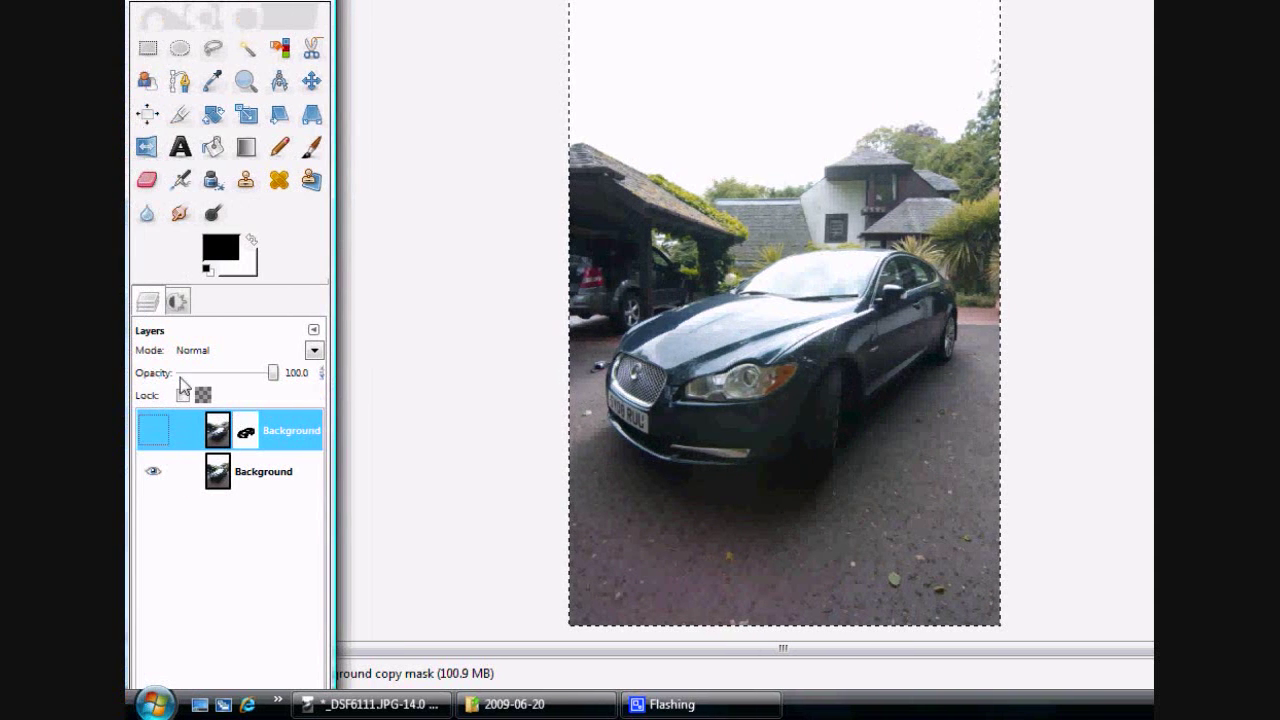
pyautogui.click(159, 446)
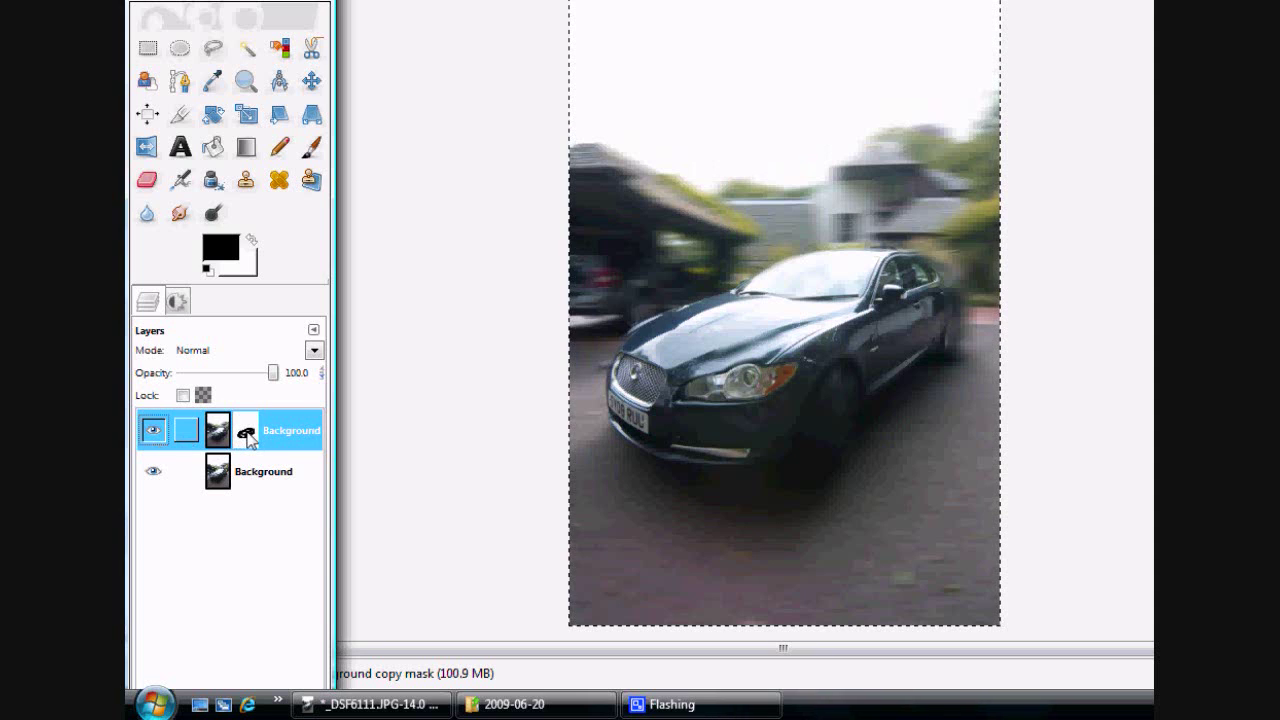
pyautogui.doubleClick(247, 440)
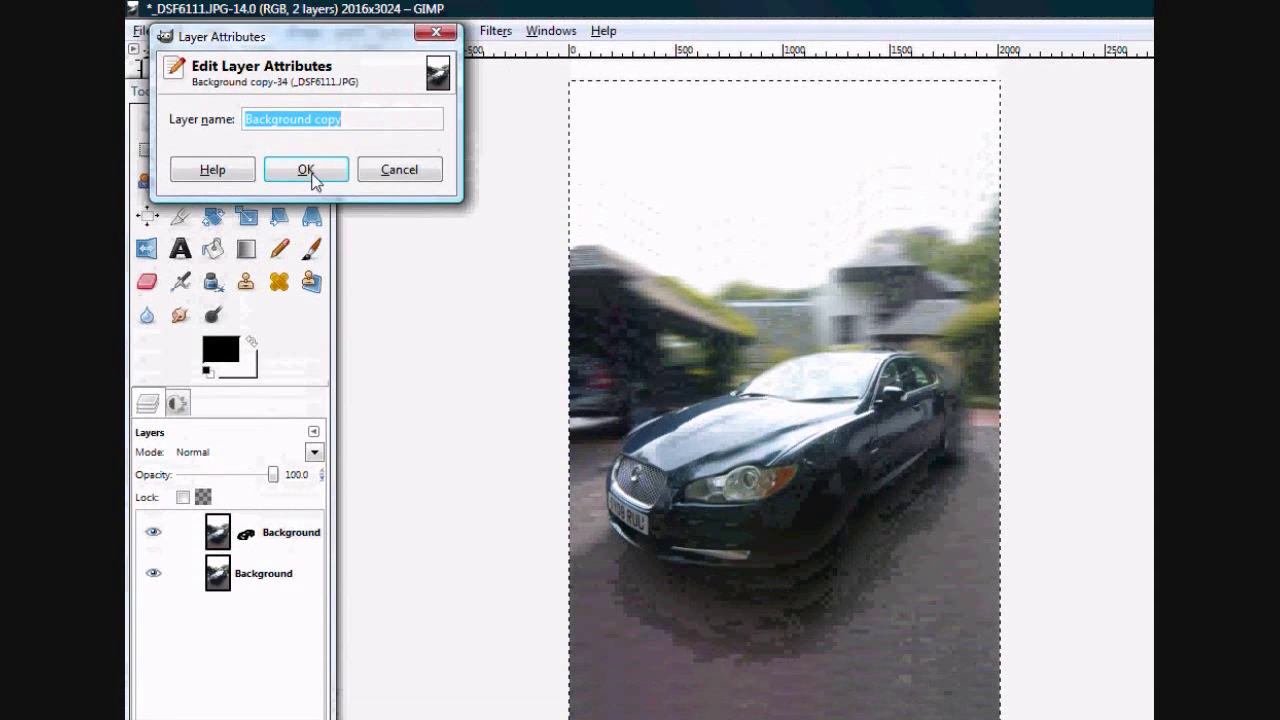
pyautogui.click(308, 173)
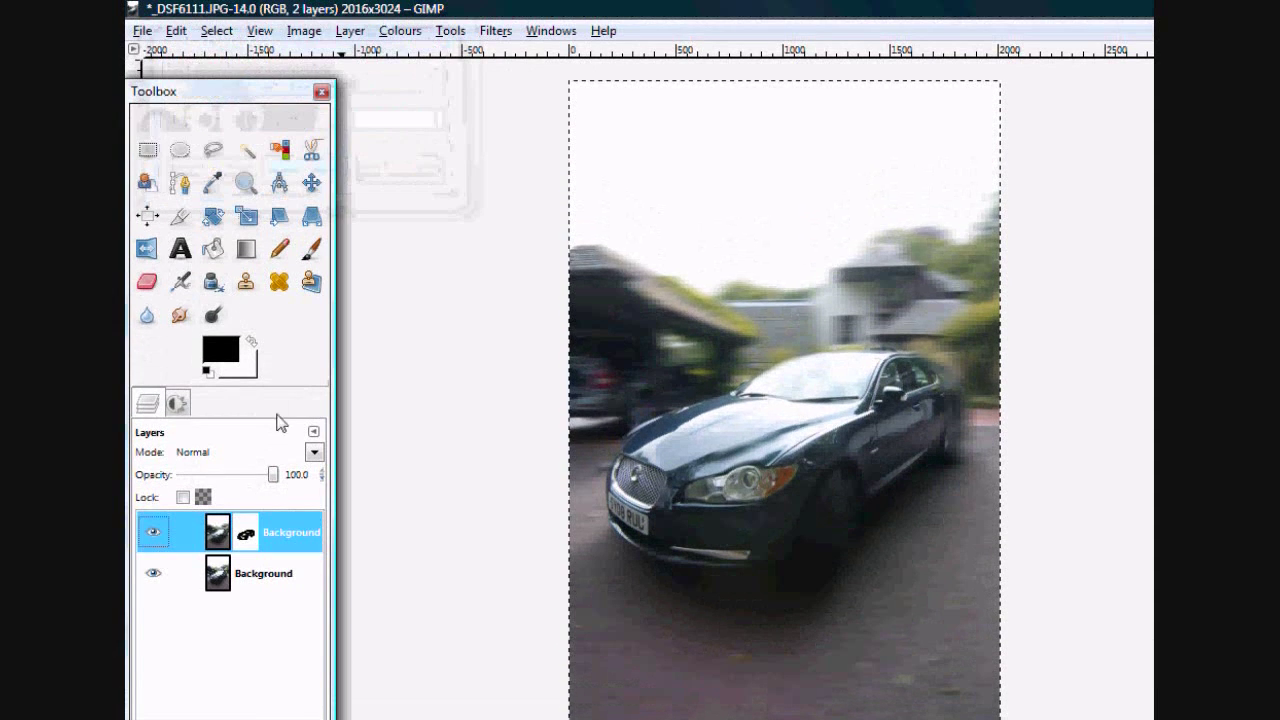
# Step: Apply the layer mask and flatten the image into a single layer
pyautogui.rightClick(255, 537)
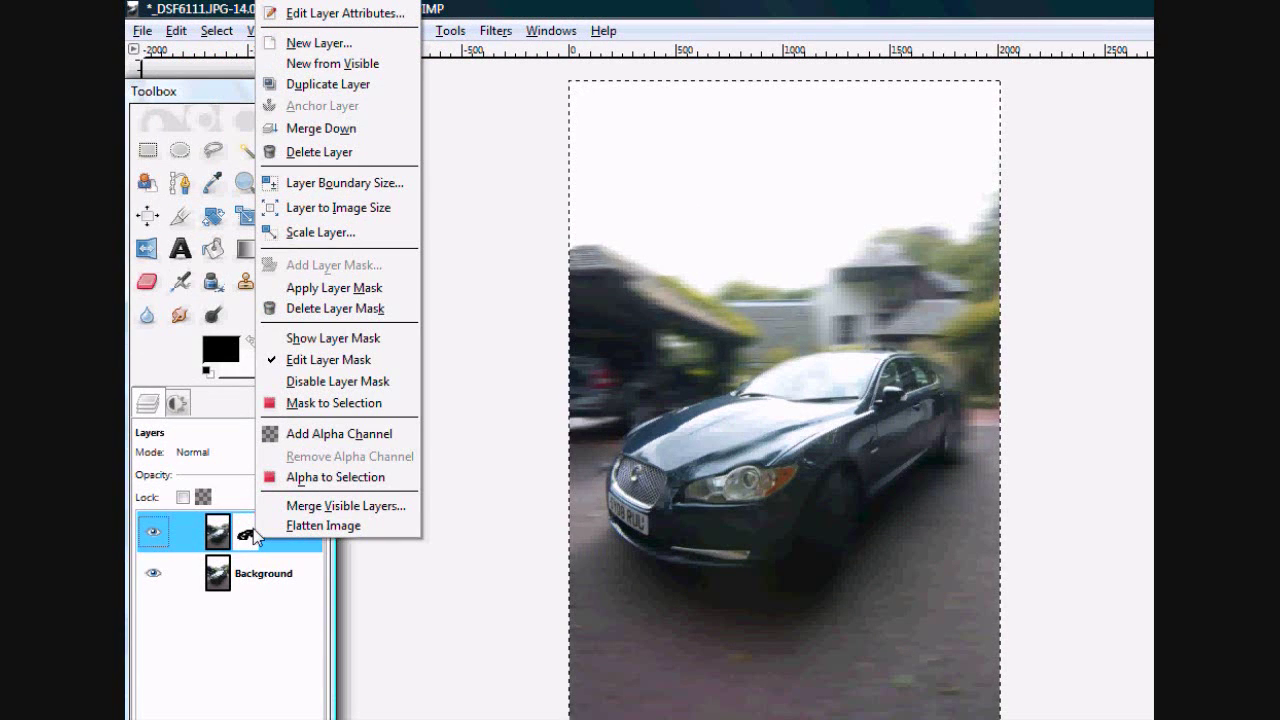
pyautogui.click(378, 300)
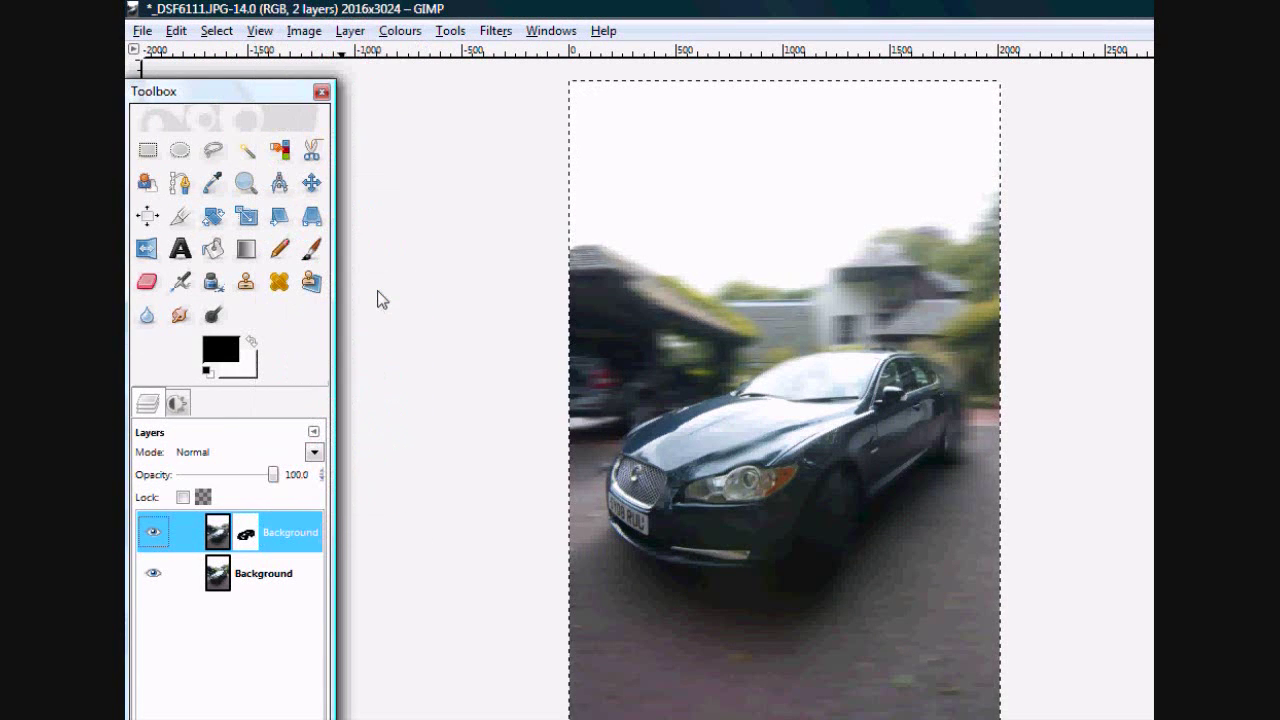
pyautogui.rightClick(265, 530)
pyautogui.click(320, 523)
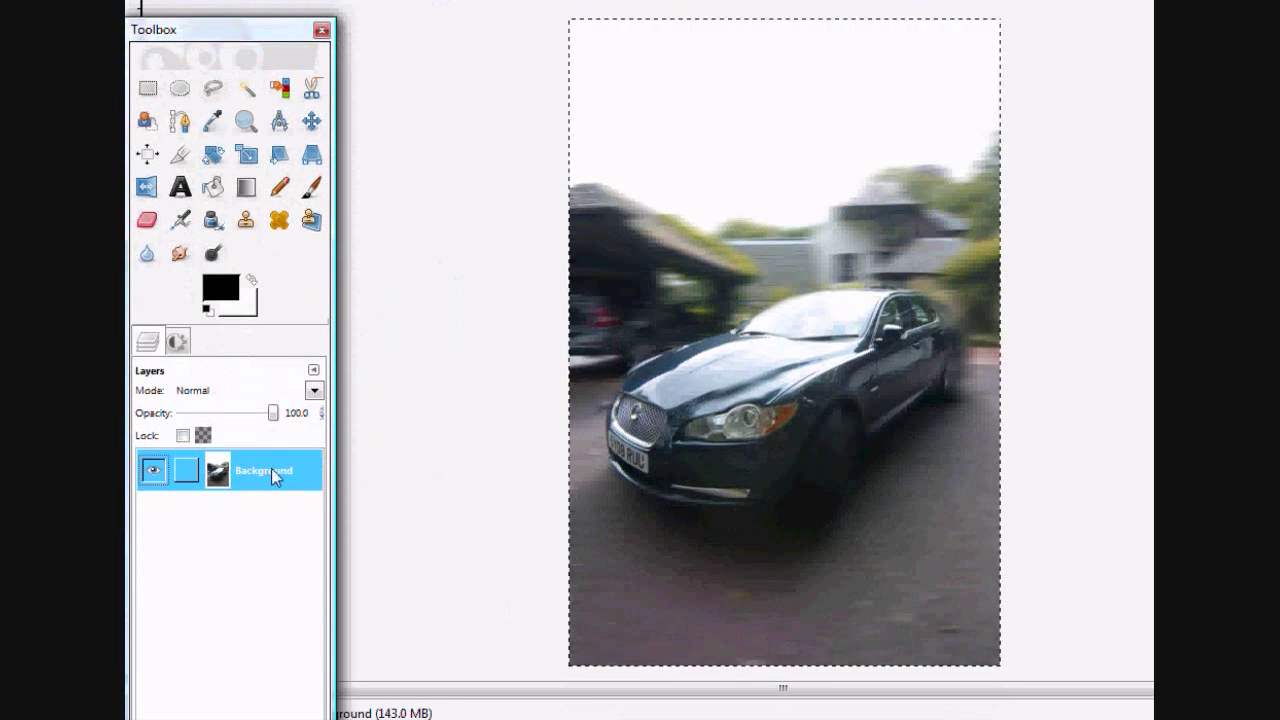
# Step: Boost the photo with Brightness-Contrast, setting brightness 42 and contrast 65
pyautogui.click(400, 31)
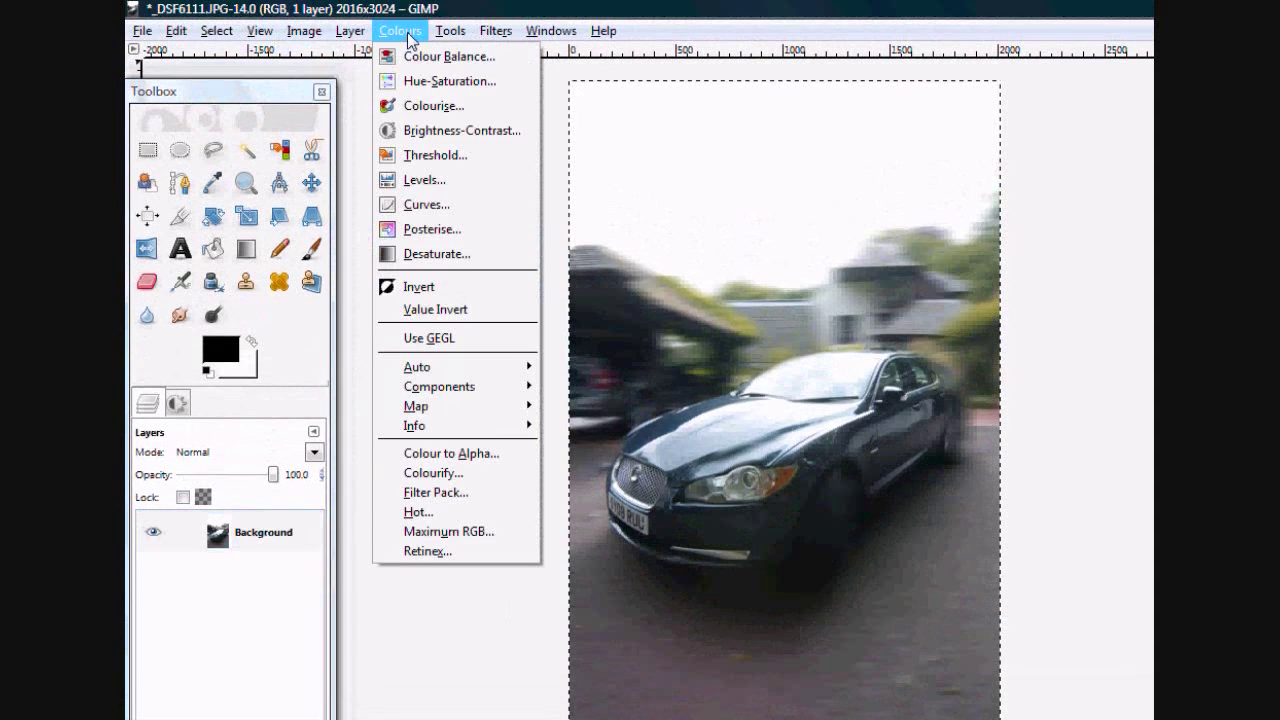
pyautogui.click(435, 130)
pyautogui.moveTo(371, 527)
pyautogui.mouseDown()
pyautogui.moveTo(437, 528)
pyautogui.moveTo(397, 505)
pyautogui.mouseUp()
pyautogui.click(421, 533)
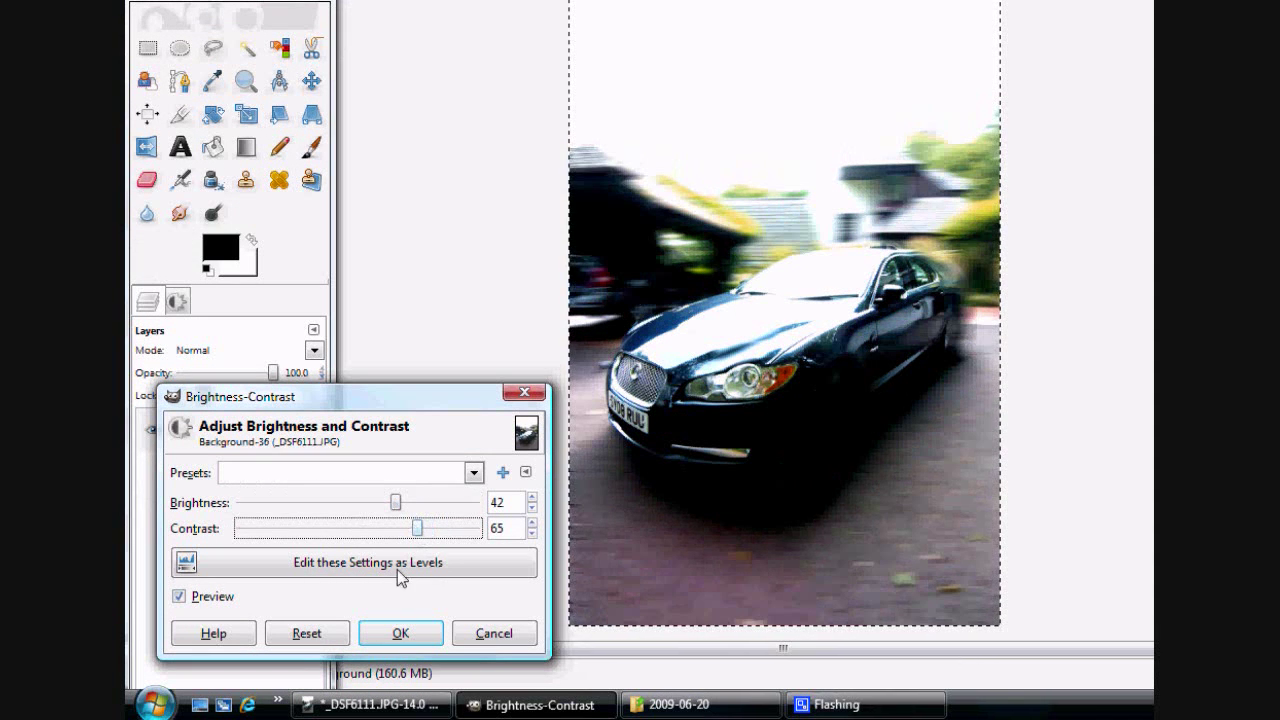
pyautogui.click(400, 633)
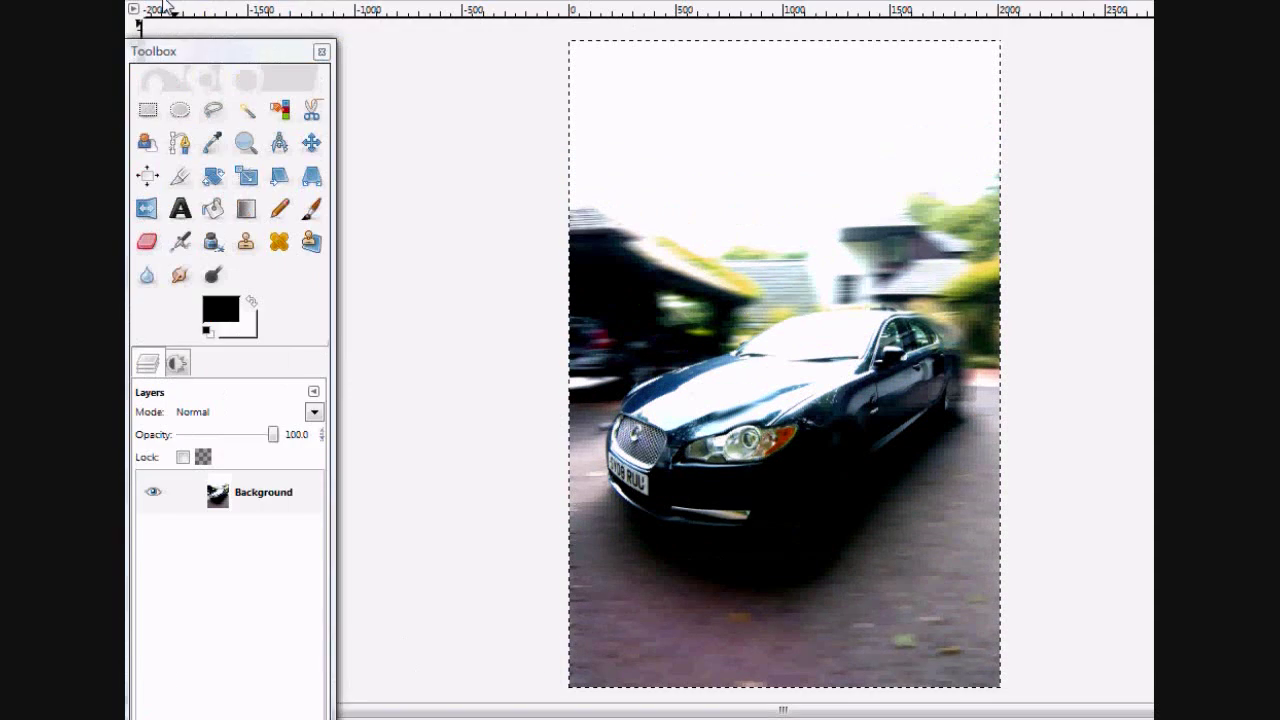
# Step: Save the photo as doms fast car 2.JPG in the 2009-06-20 folder, reaching JPEG quality 93
pyautogui.click(142, 30)
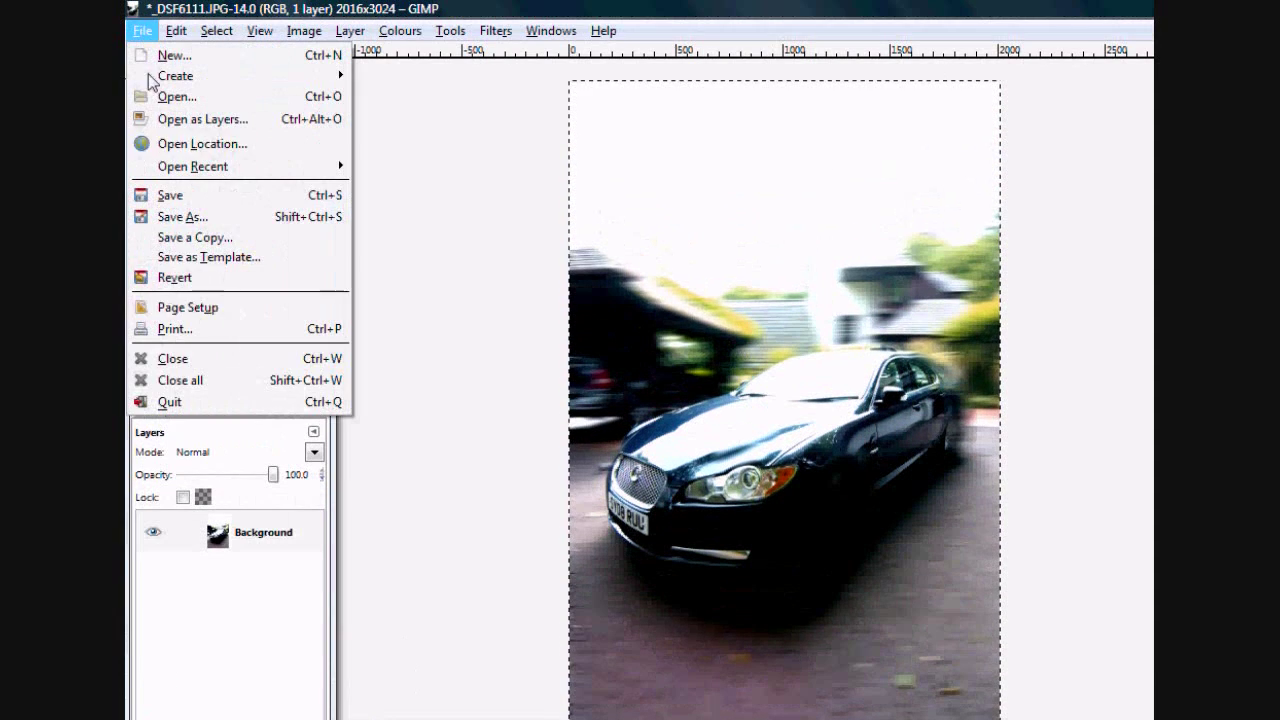
pyautogui.click(194, 217)
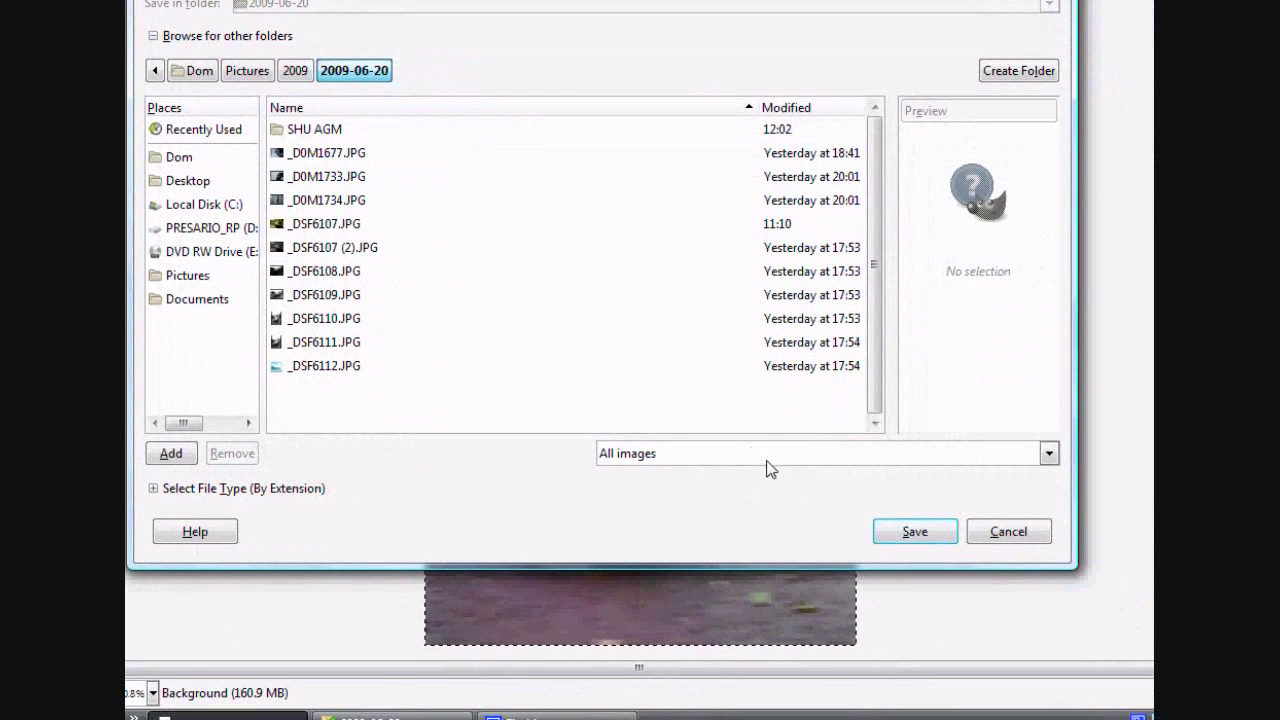
pyautogui.click(915, 531)
pyautogui.moveTo(516, 704)
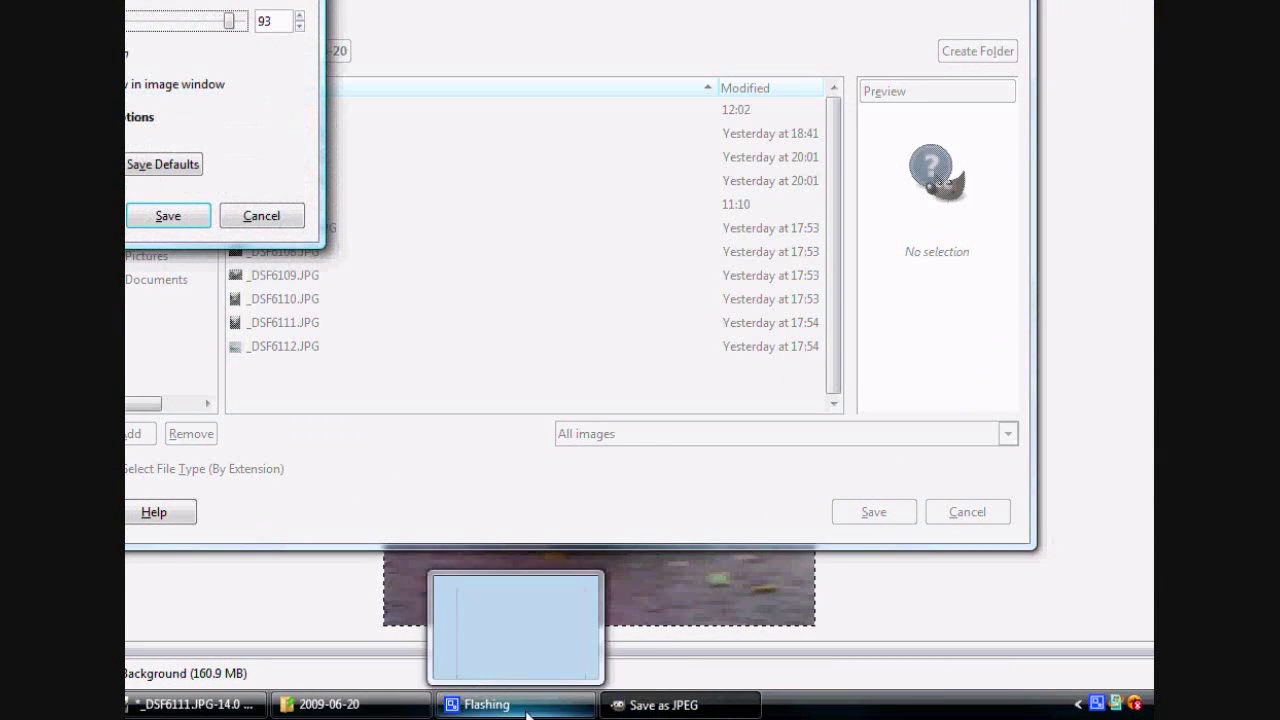